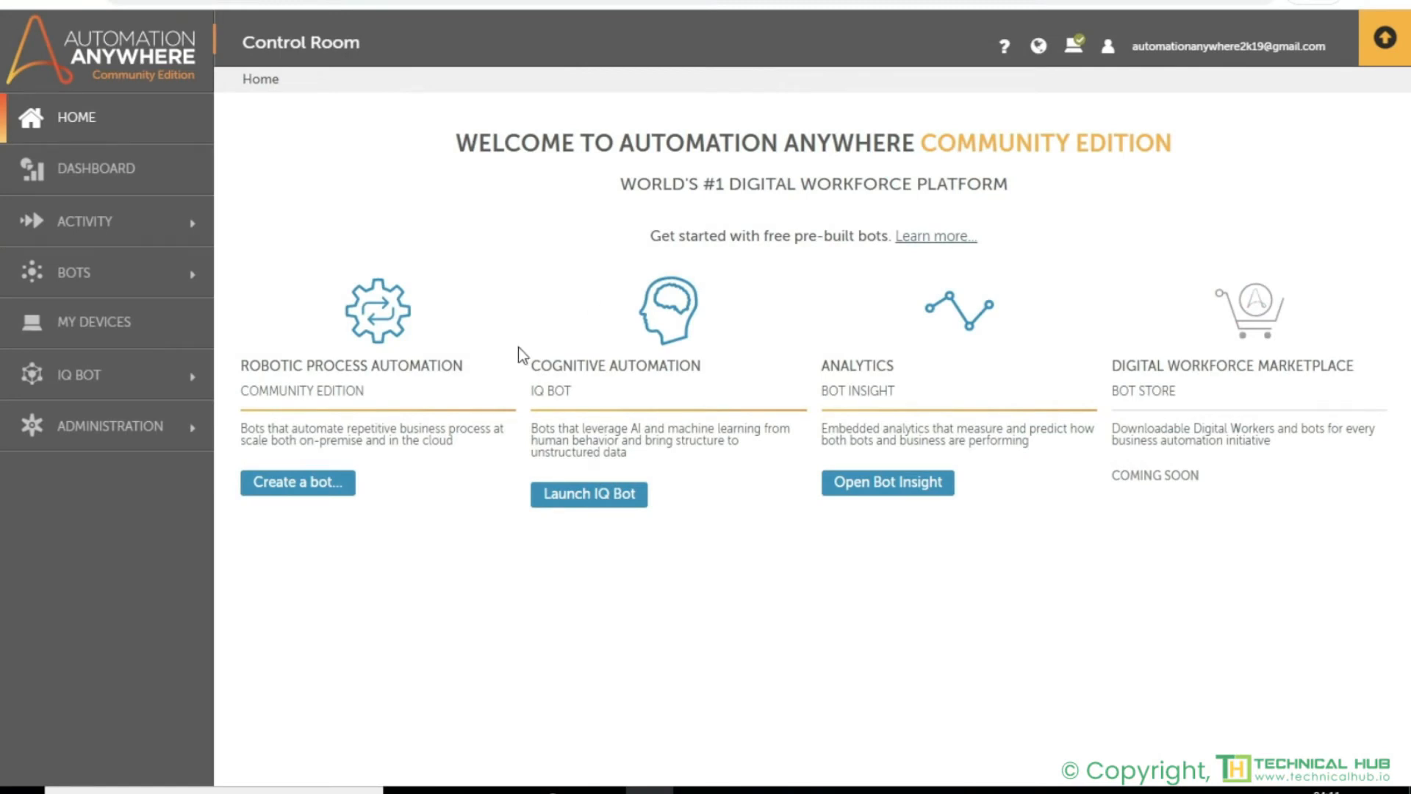
- Create a task bot named EmailBot in the \Bots\ folder and open it for editing
{"action": "left_click", "coordinate": [297, 481]}
{"action": "type", "text": "EmailB"}
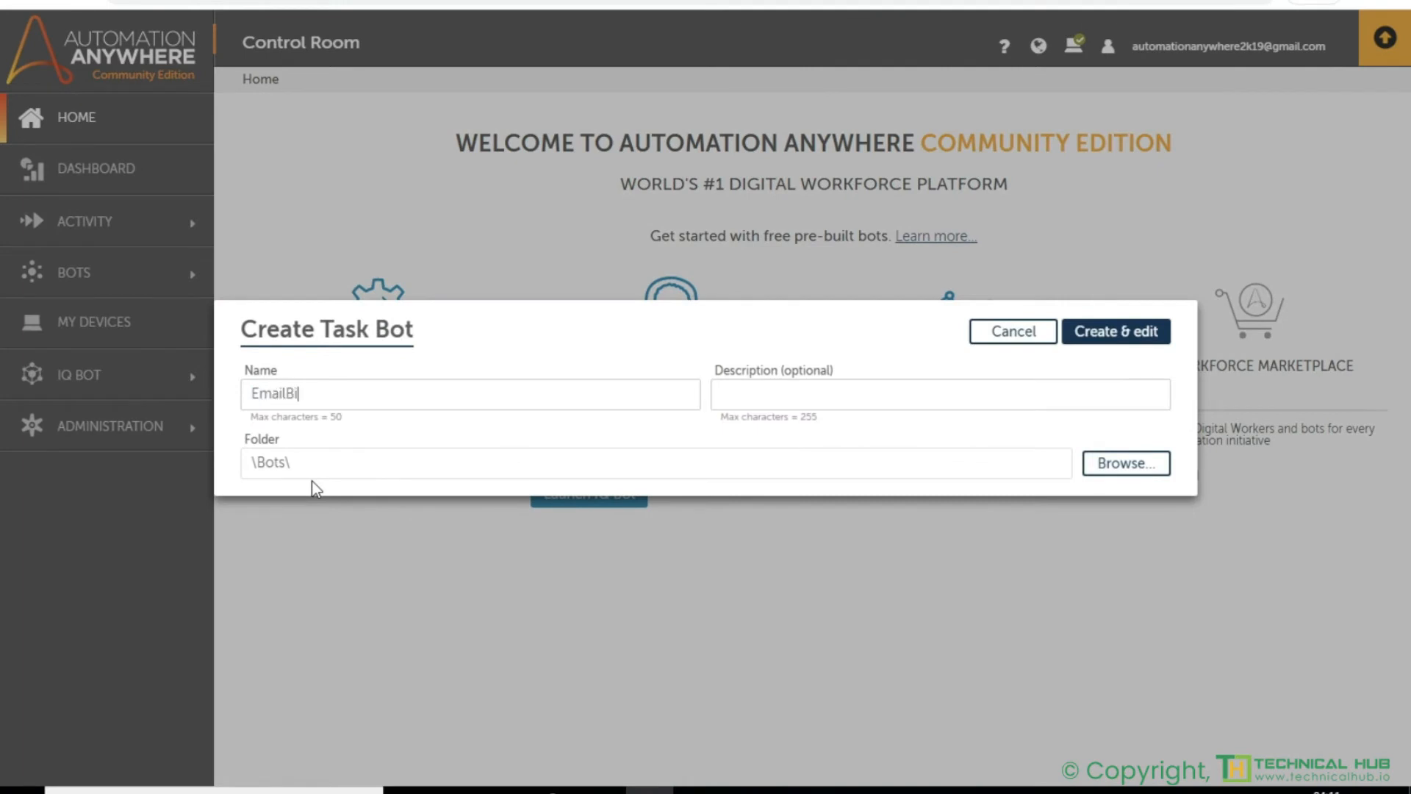
{"action": "type", "text": "ot"}
{"action": "left_click", "coordinate": [1102, 335]}
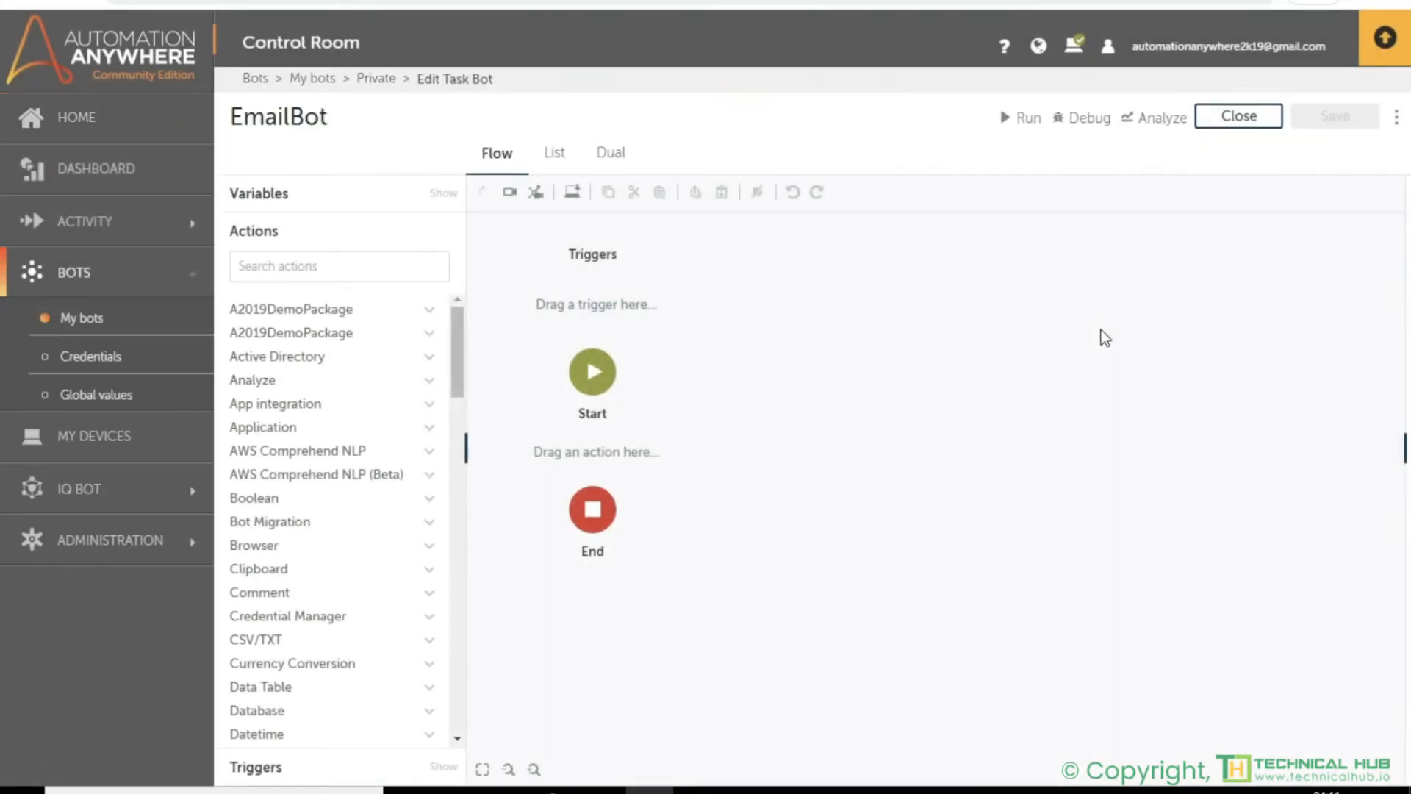
- Find the Email actions and add a Connect action between Start and End in the flow
{"action": "left_click", "coordinate": [344, 267]}
{"action": "type", "text": "email"}
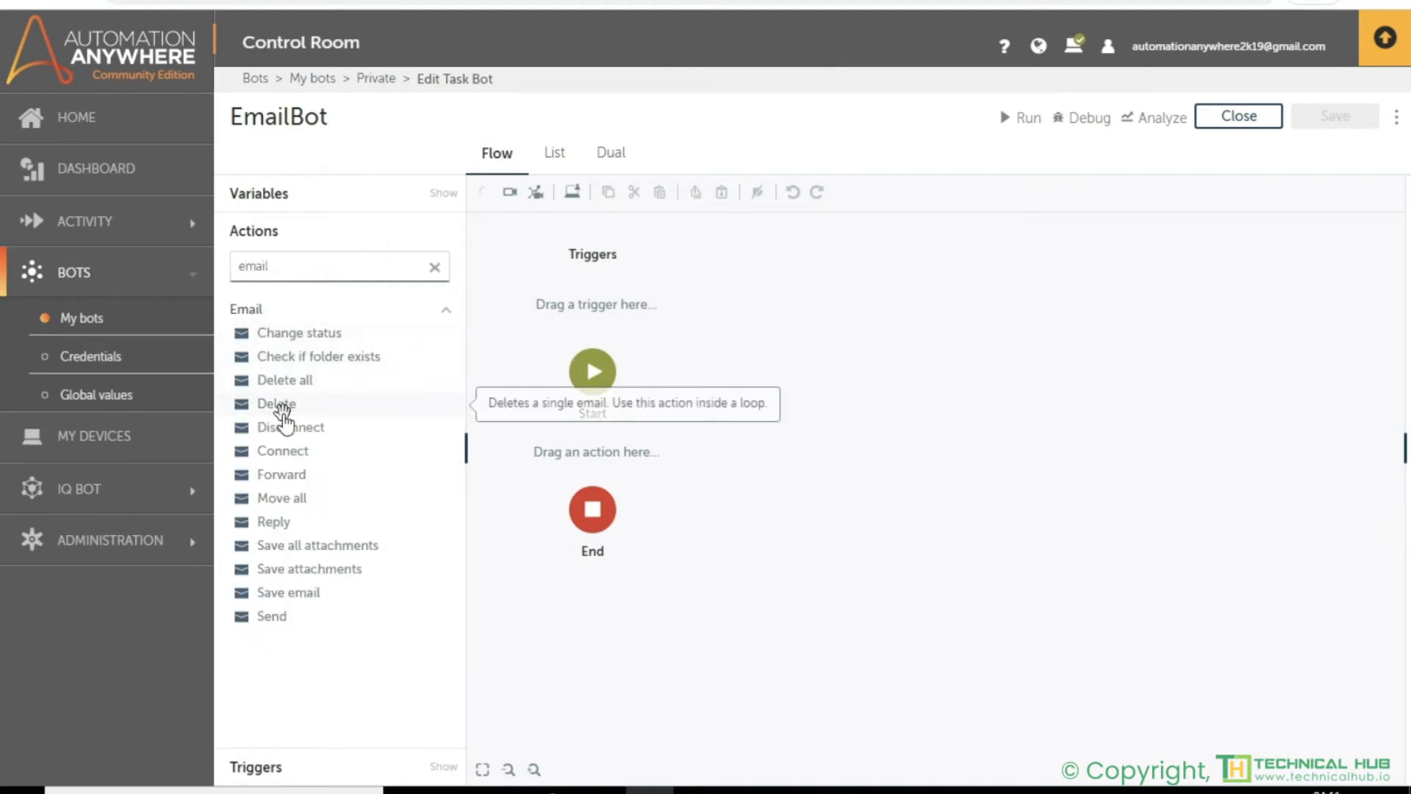
{"action": "left_click", "coordinate": [289, 454]}
{"action": "left_click_drag", "start_coordinate": [289, 454], "coordinate": [657, 445]}
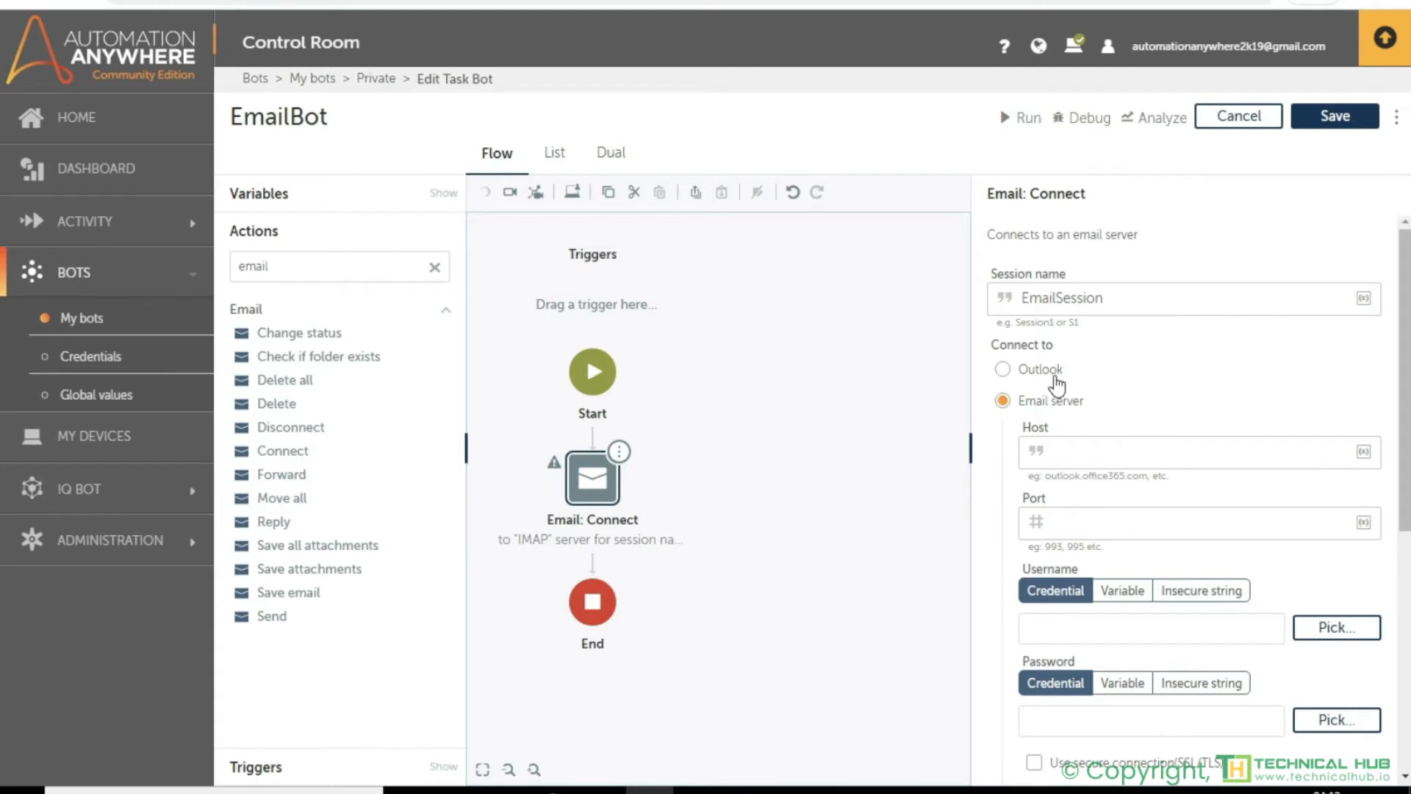
- Examine the Connect action's settings for the Outlook, Email server and EWS server options, including the Exchange versions
{"action": "left_click", "coordinate": [1031, 377]}
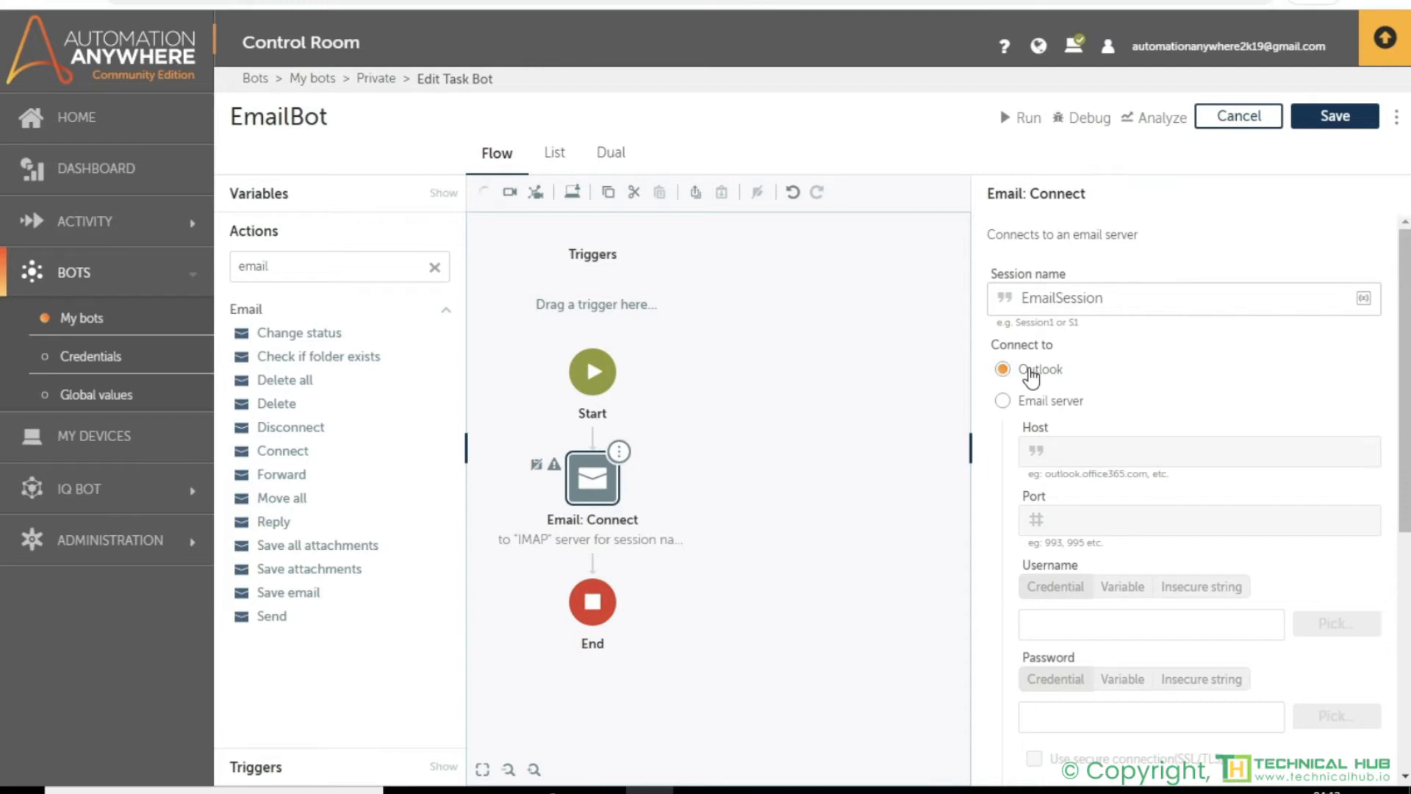
{"action": "left_click", "coordinate": [1026, 410]}
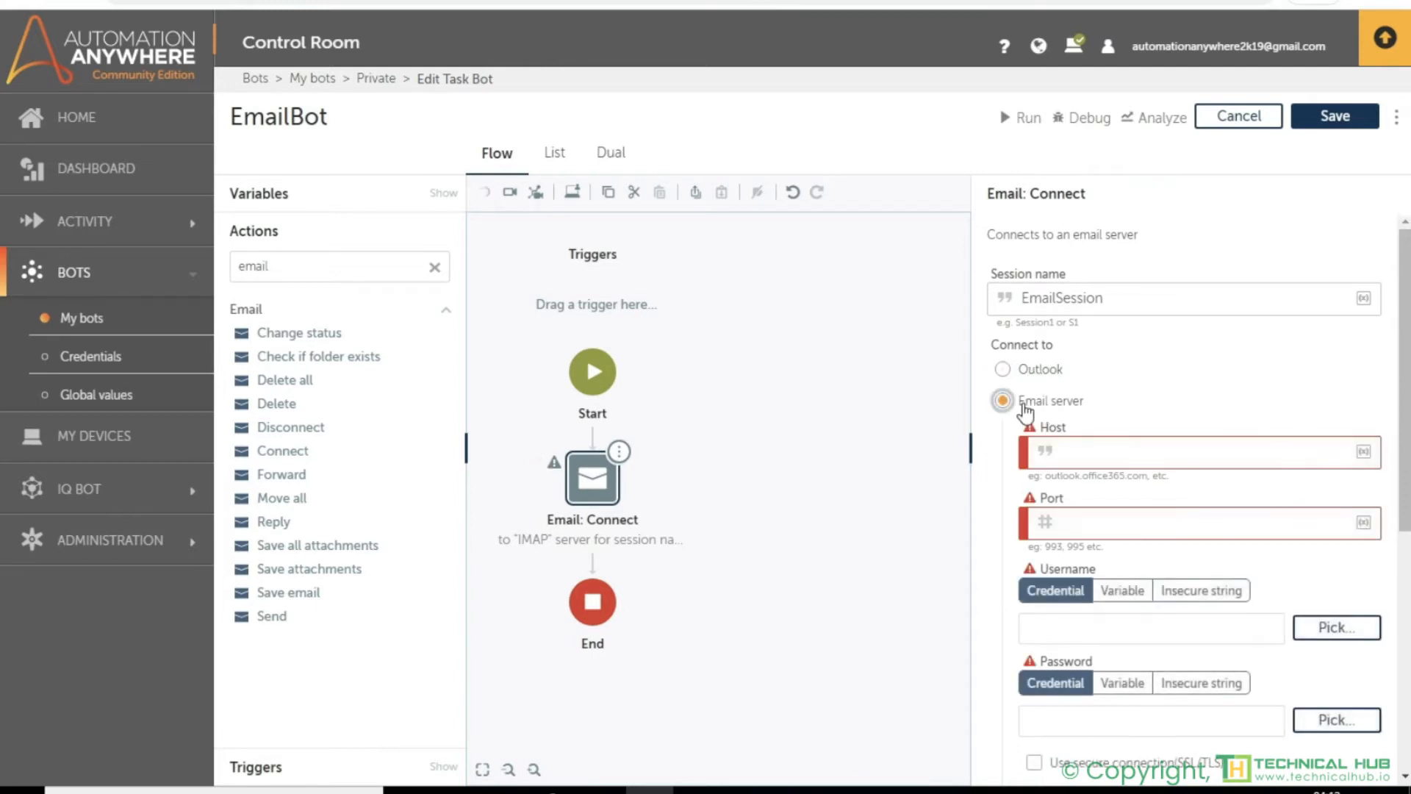
{"action": "scroll", "coordinate": [1074, 452], "scroll_direction": "down", "scroll_amount": 1}
{"action": "scroll", "coordinate": [1074, 452], "scroll_direction": "down", "scroll_amount": 3}
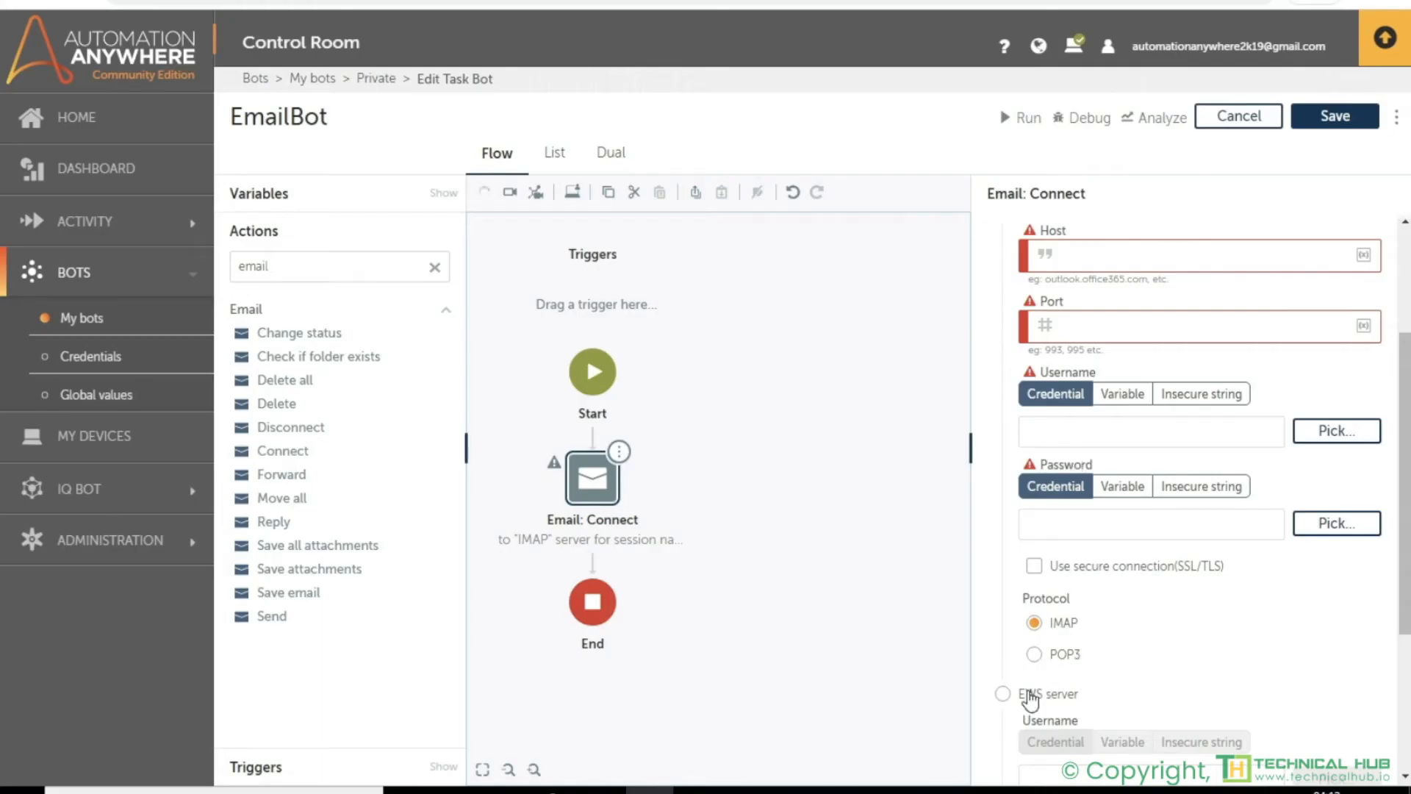
{"action": "left_click", "coordinate": [1003, 693]}
{"action": "scroll", "coordinate": [1029, 698], "scroll_direction": "down", "scroll_amount": 3}
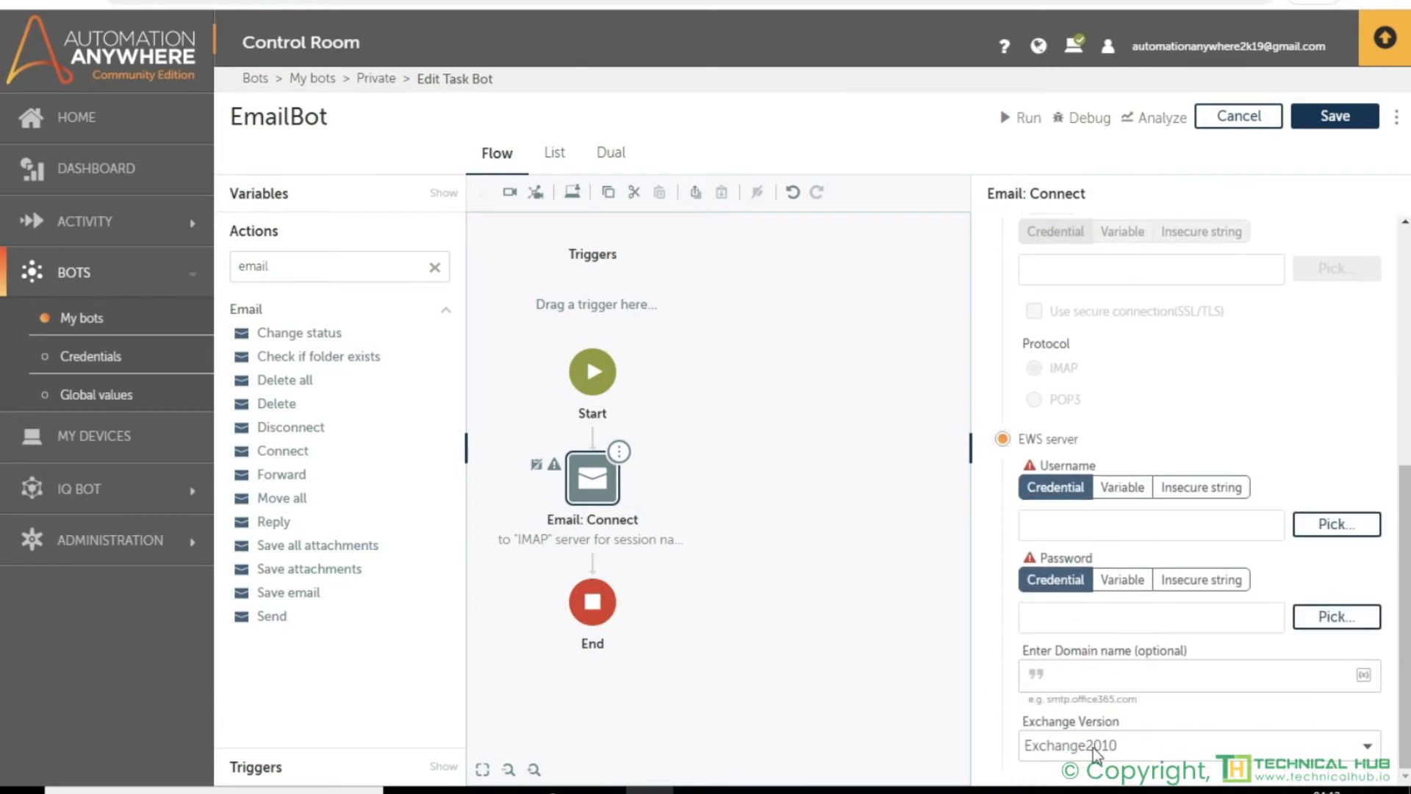
{"action": "left_click", "coordinate": [1129, 754]}
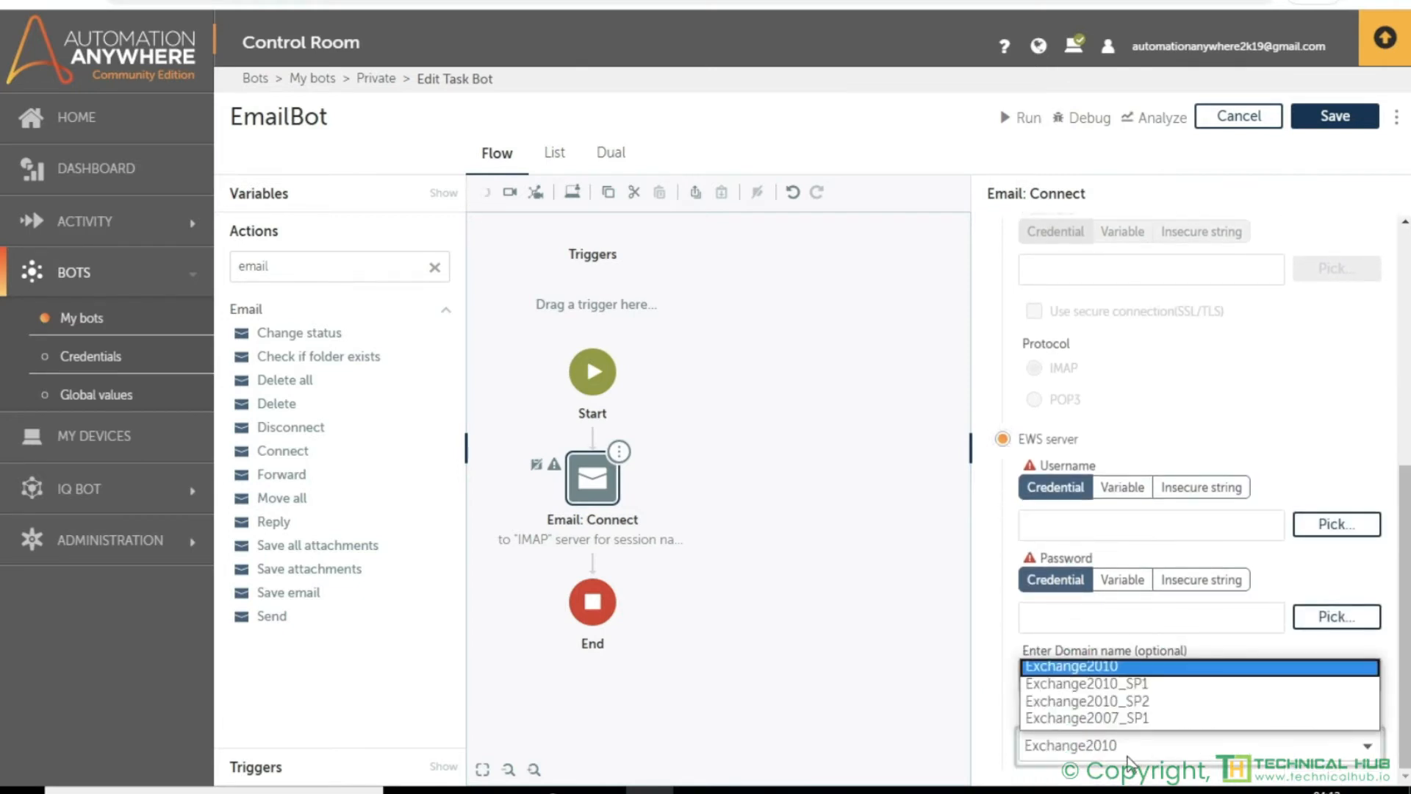
{"action": "left_click", "coordinate": [1130, 757]}
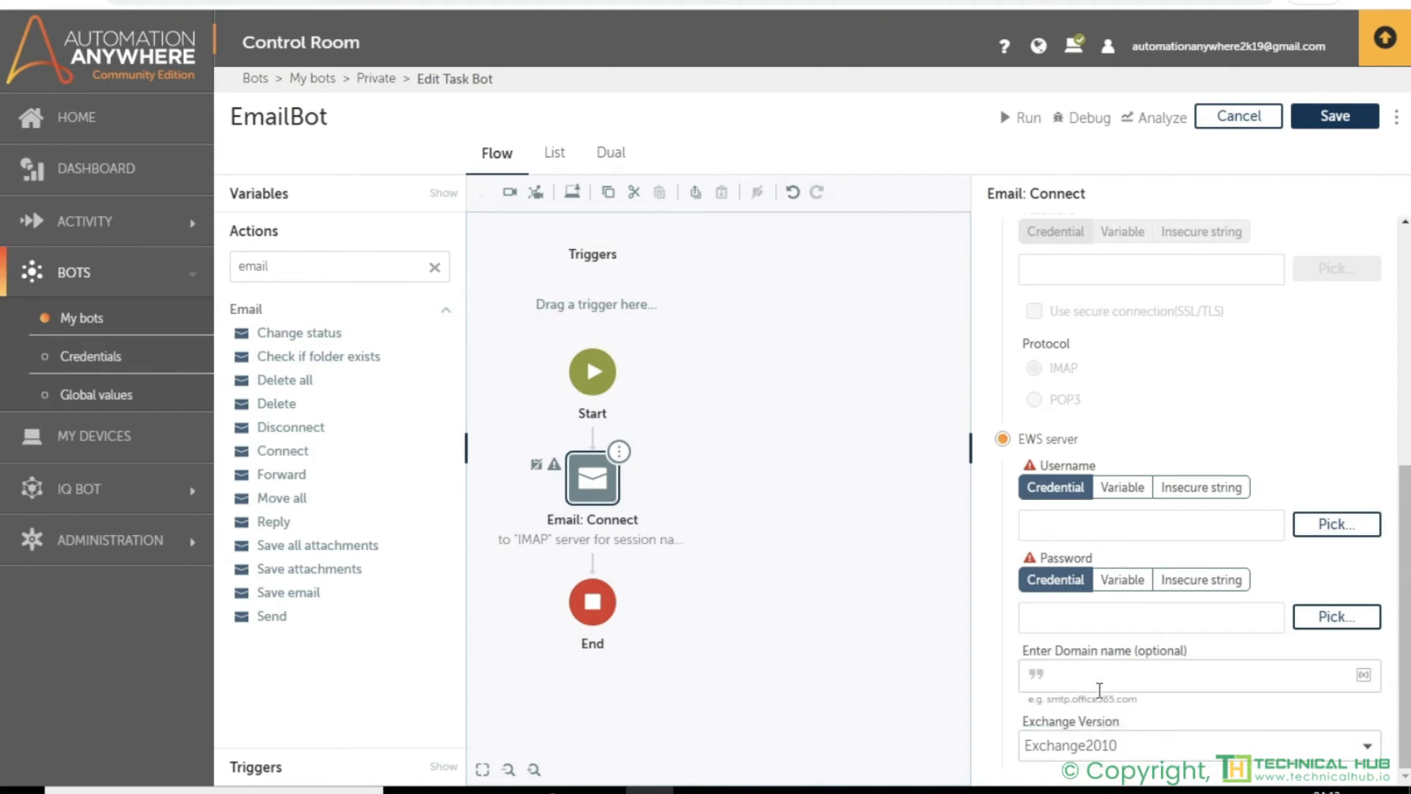
{"action": "scroll", "coordinate": [1099, 691], "scroll_direction": "up", "scroll_amount": 6}
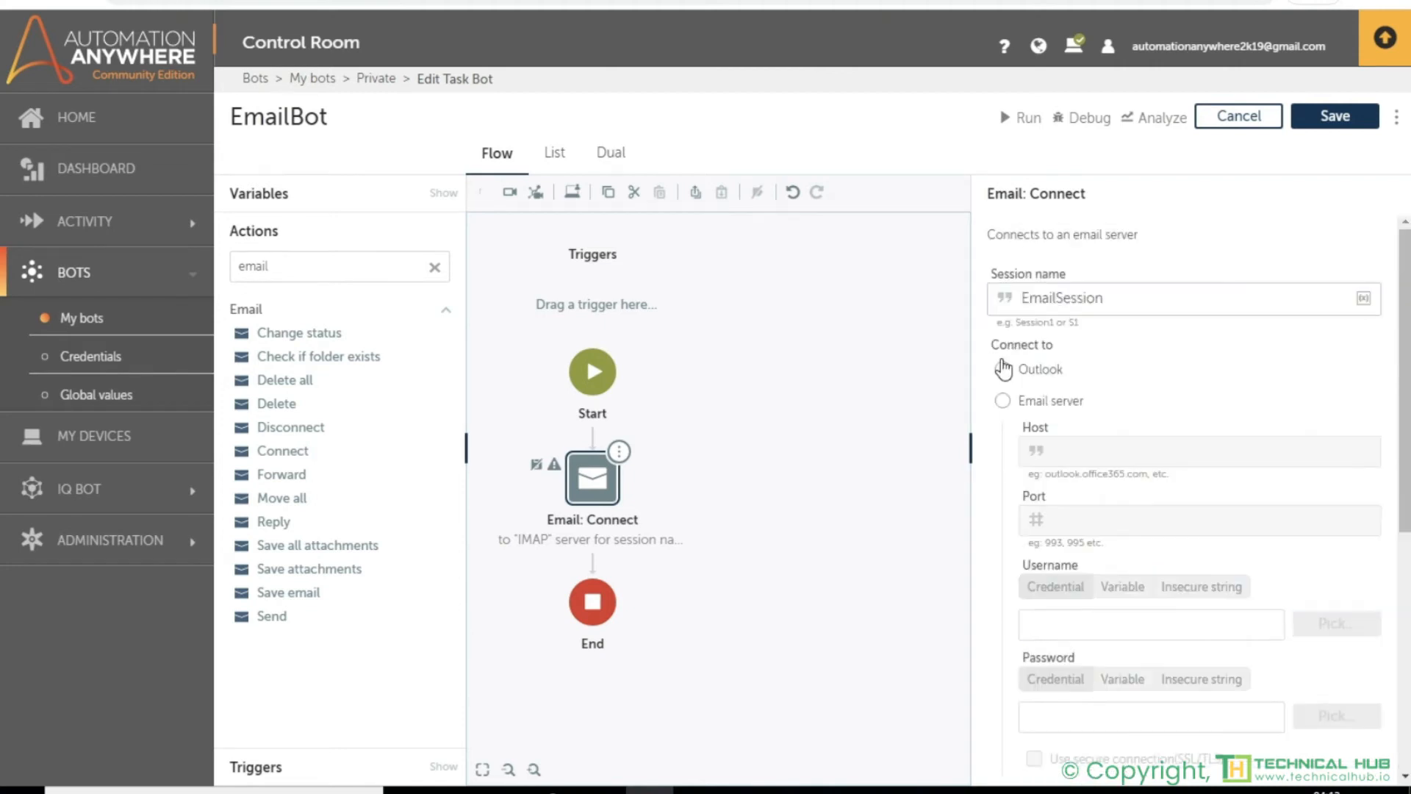
- Set the email session to connect to Outlook, check the account in the Outlook app, and save the bot
{"action": "left_click", "coordinate": [1002, 368]}
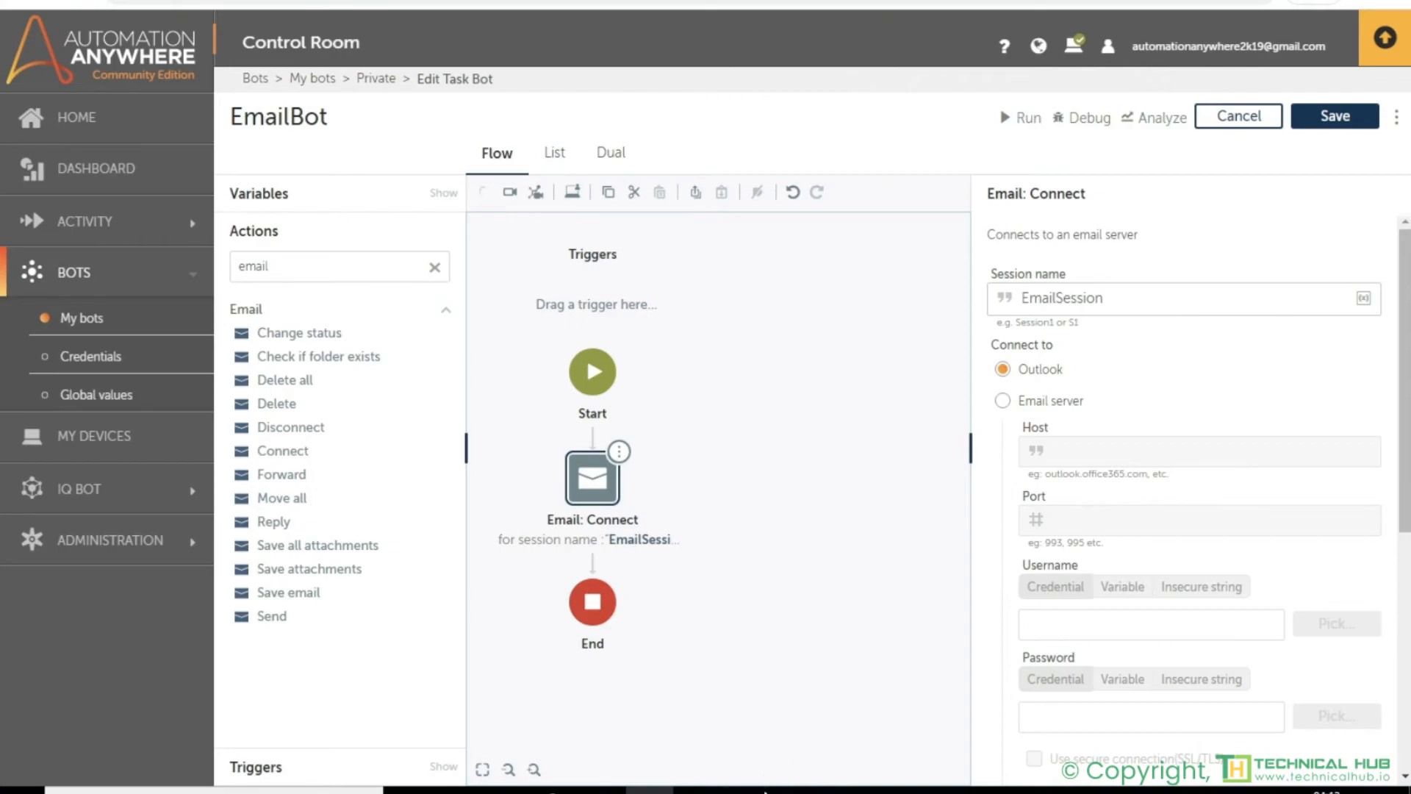
{"action": "left_click", "coordinate": [727, 728]}
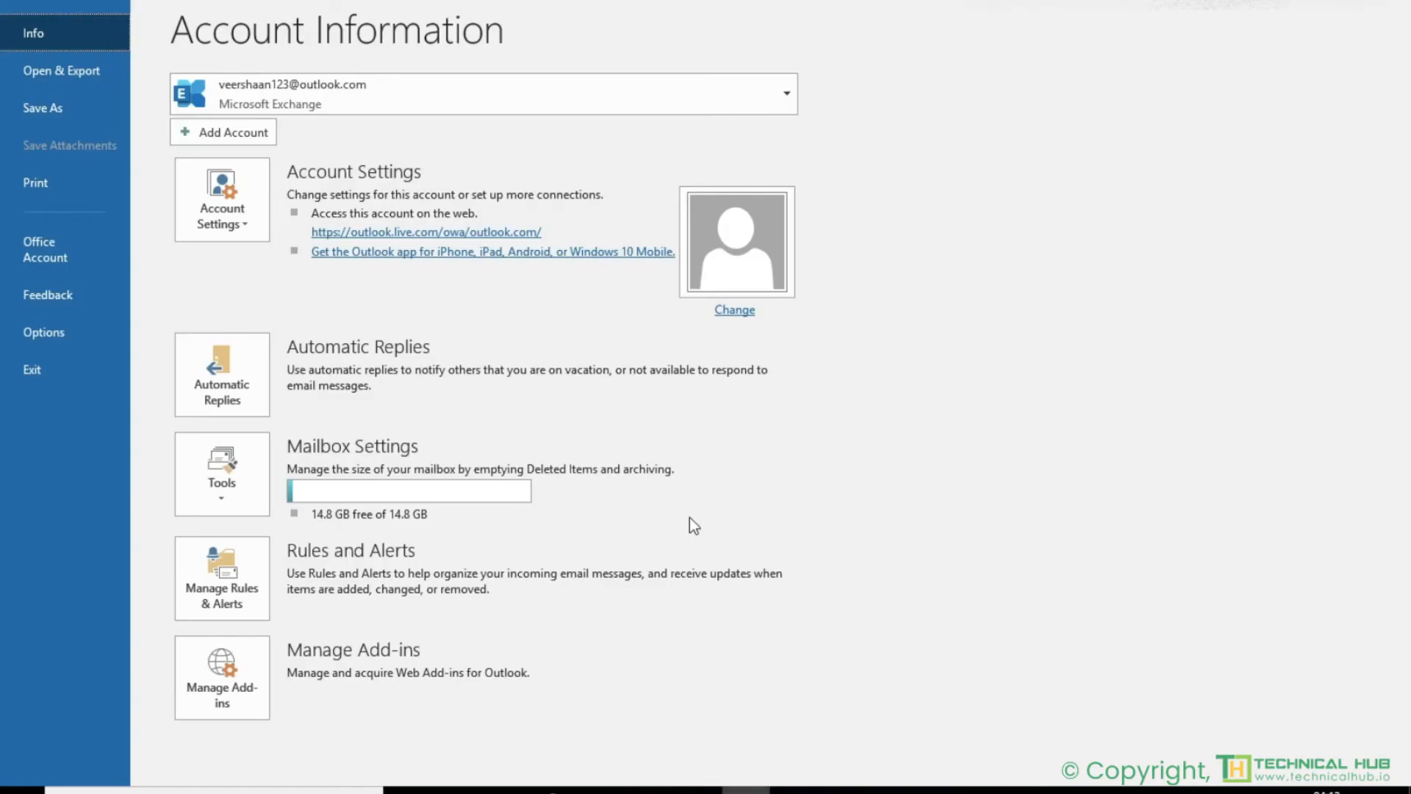
{"action": "mouse_move", "coordinate": [649, 789]}
{"action": "left_click", "coordinate": [629, 717]}
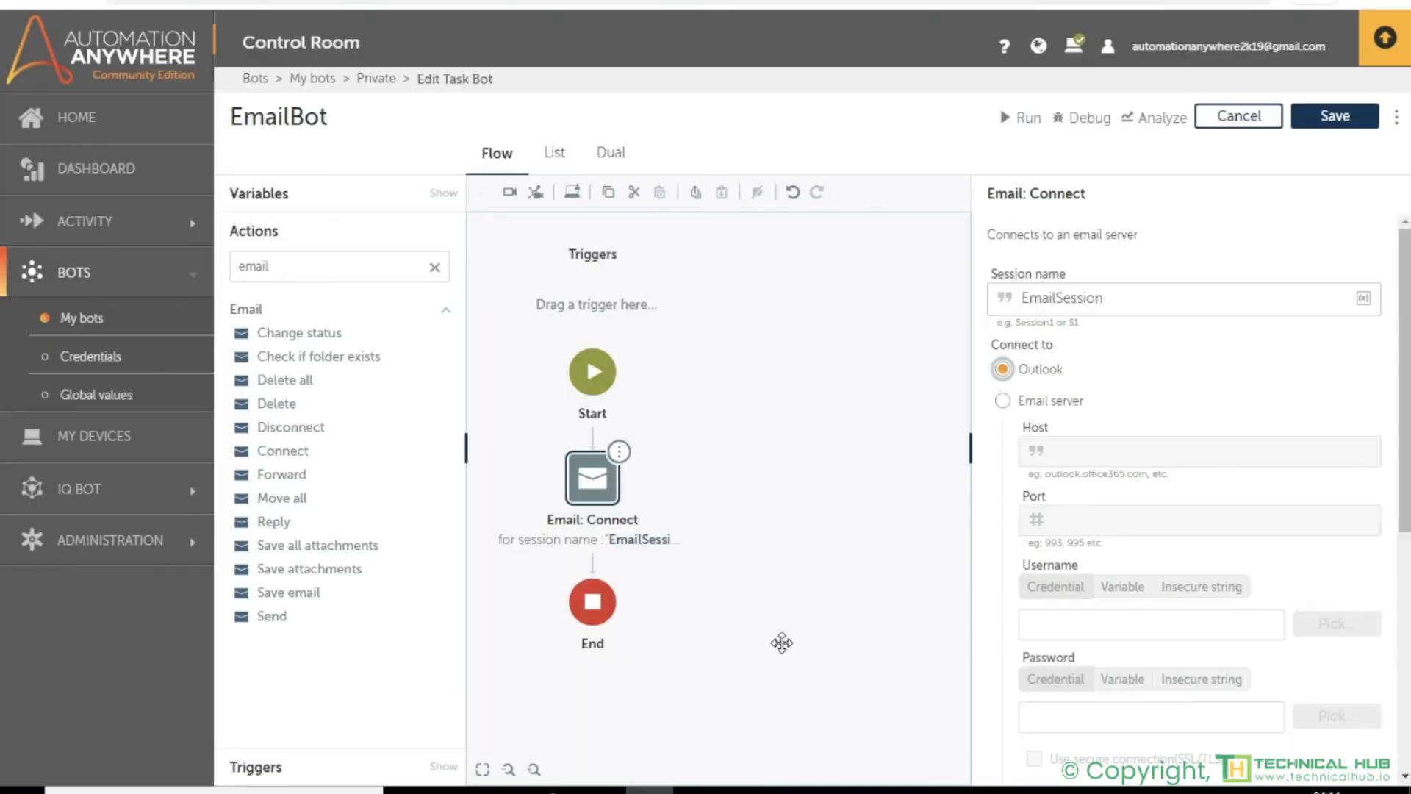
{"action": "left_click", "coordinate": [1352, 120]}
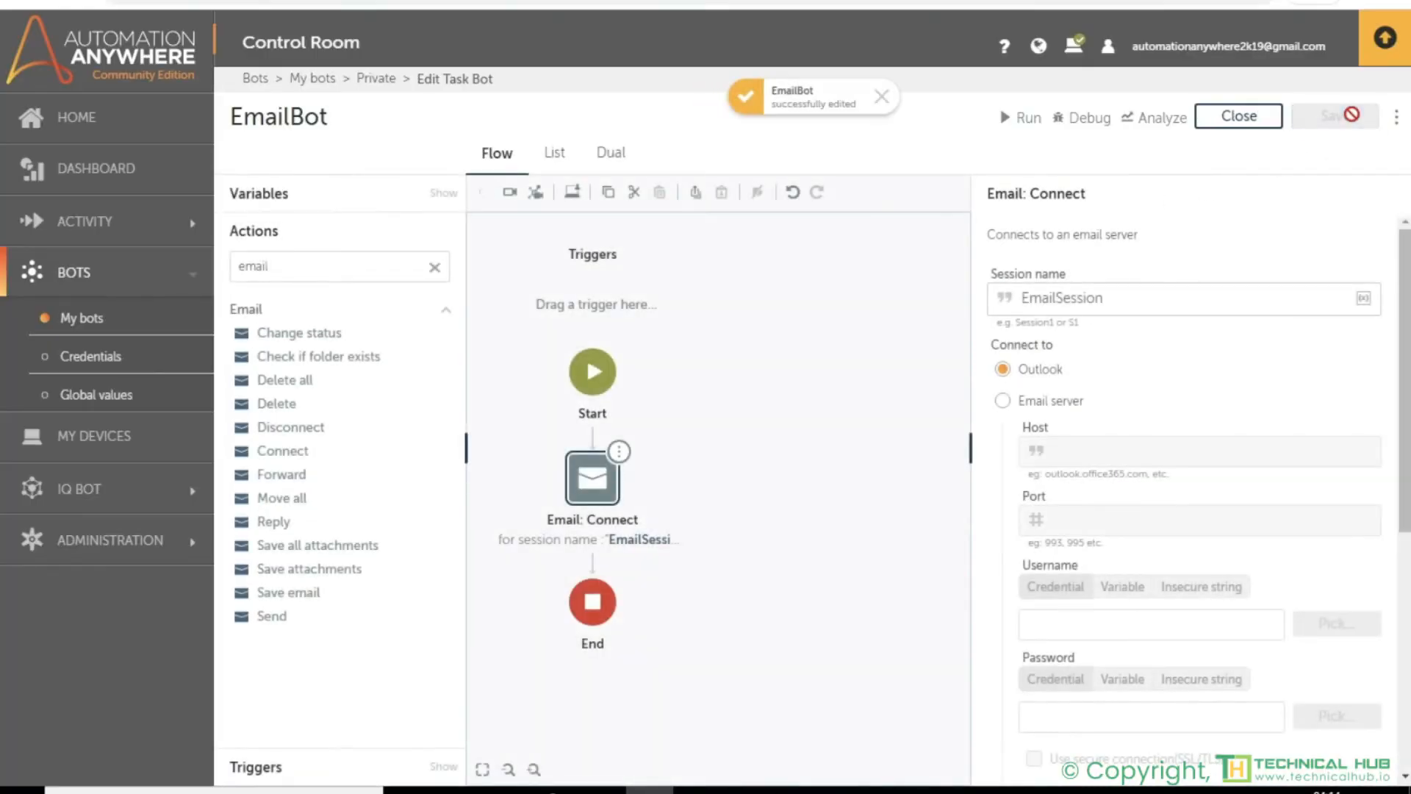
- Find the Loop action and add it to the flow directly after Email: Connect
{"action": "left_click", "coordinate": [435, 266]}
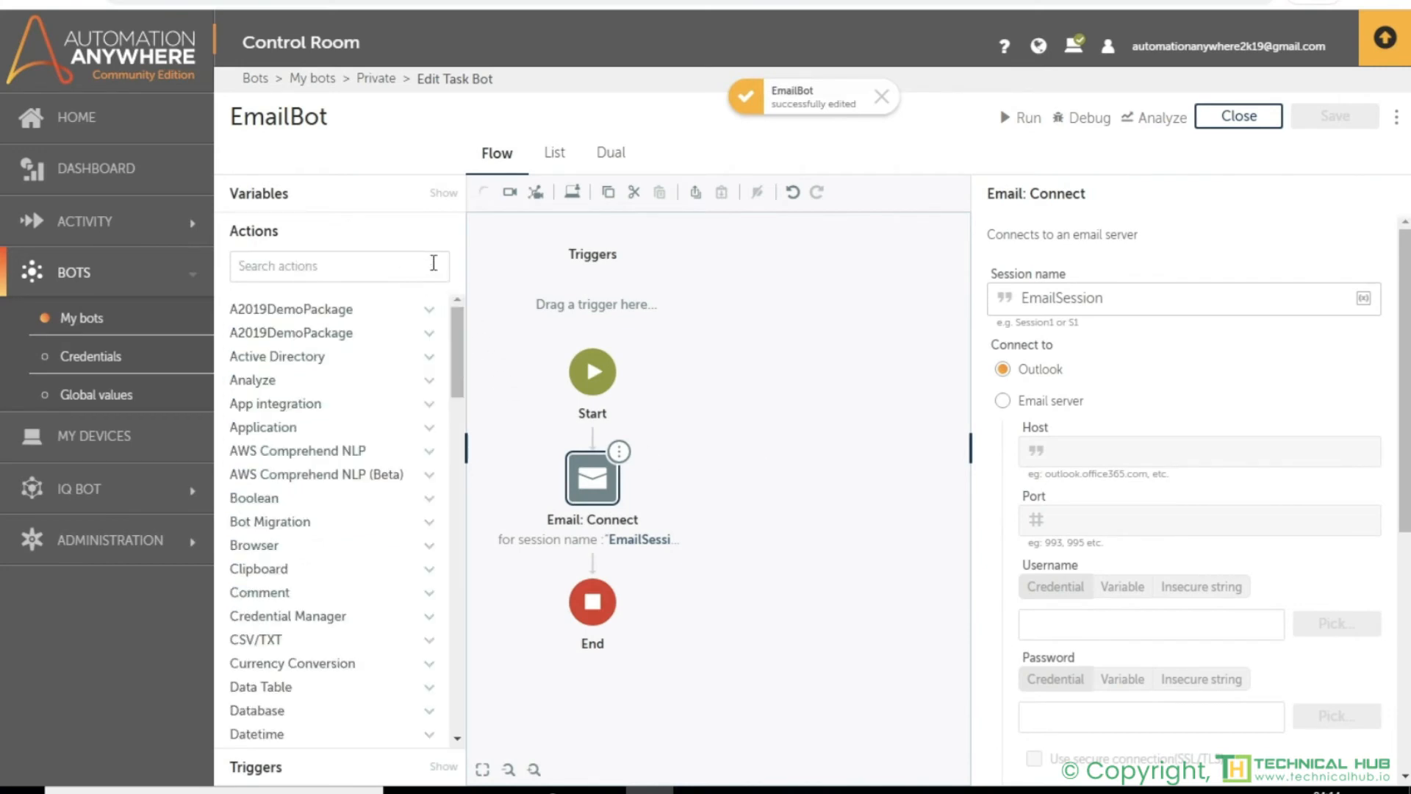
{"action": "left_click", "coordinate": [316, 268]}
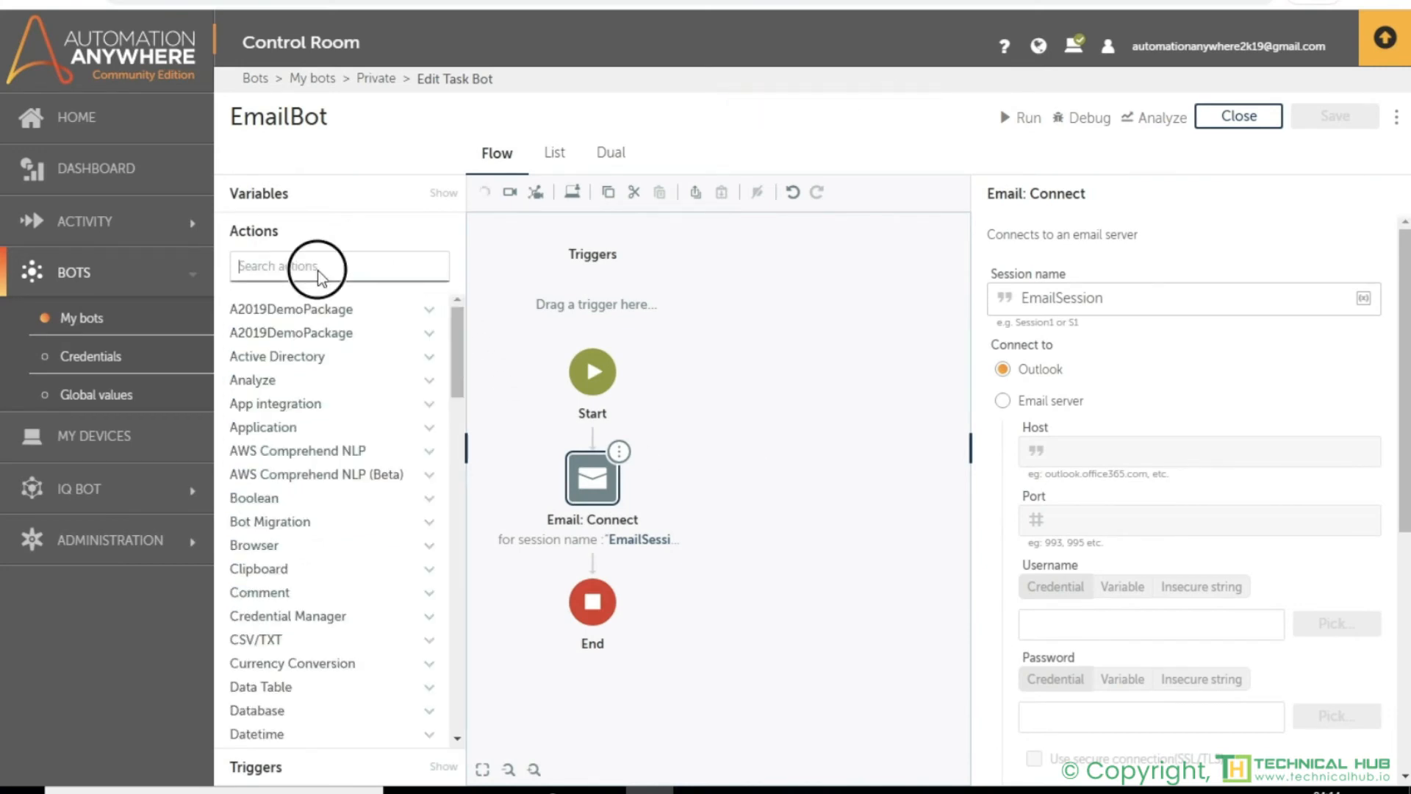
{"action": "type", "text": "loop"}
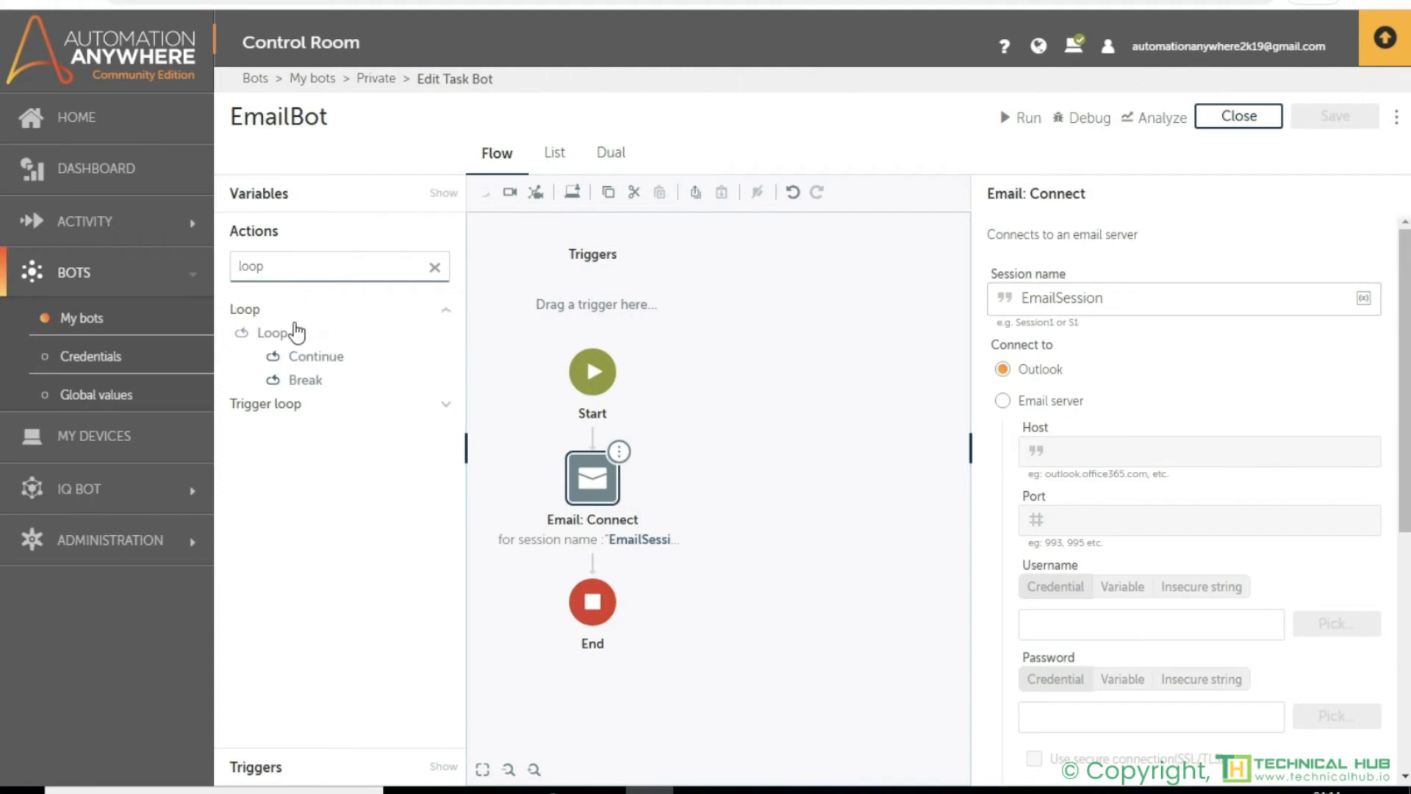
{"action": "left_click_drag", "start_coordinate": [284, 332], "coordinate": [613, 558]}
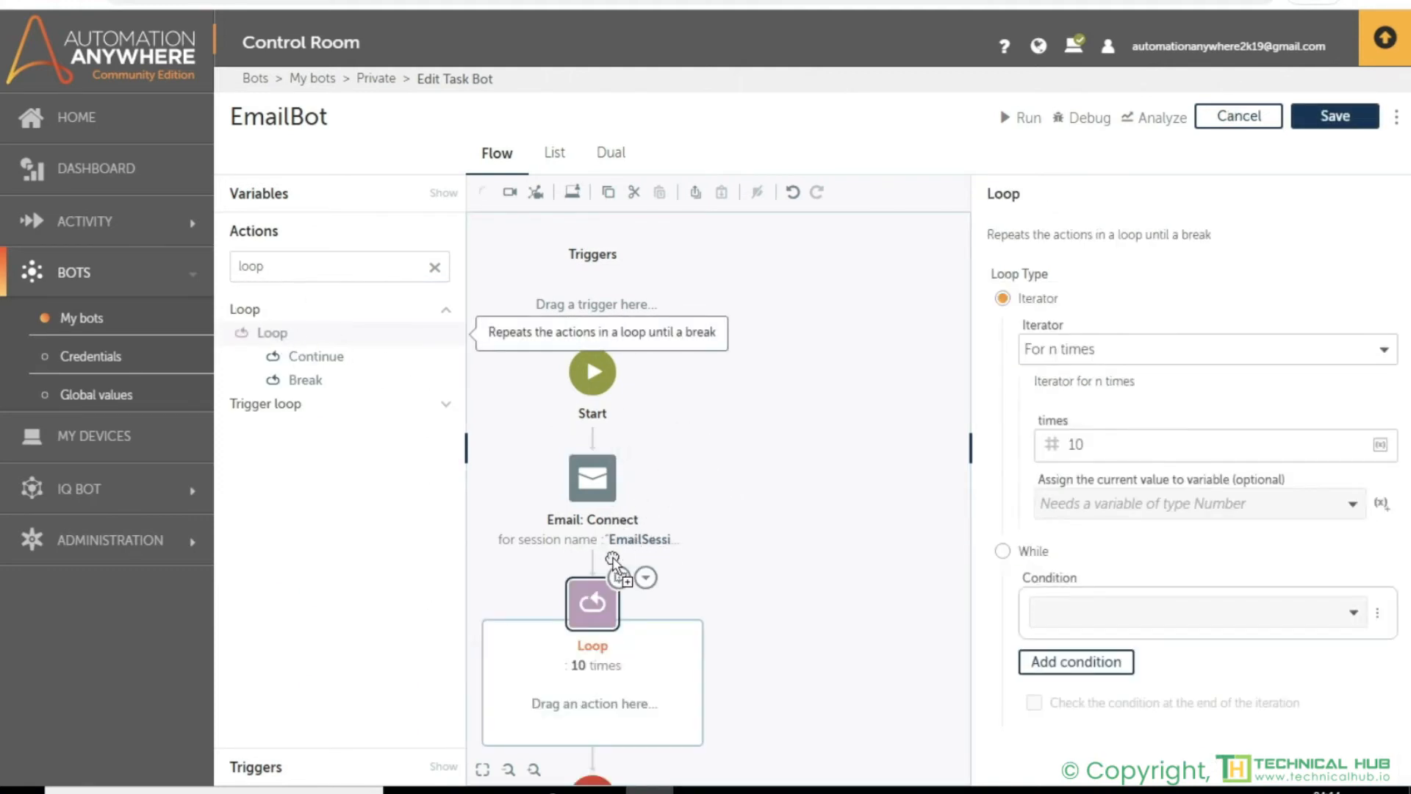
- Set the loop iterator to For each mail in mail box and restrict it to UNREAD emails
{"action": "left_click", "coordinate": [1186, 353]}
{"action": "scroll", "coordinate": [1079, 420], "scroll_direction": "down", "scroll_amount": 2}
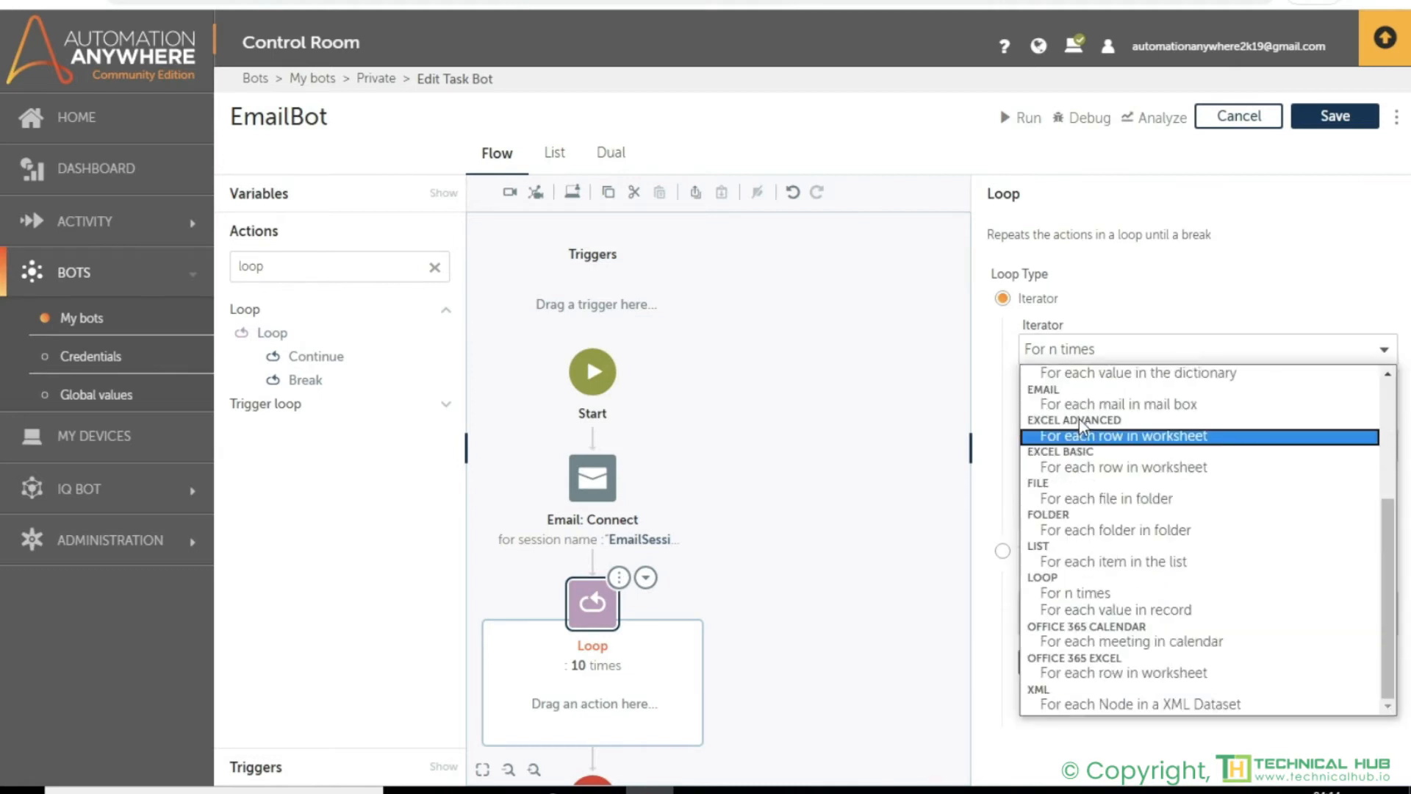
{"action": "left_click", "coordinate": [1074, 405]}
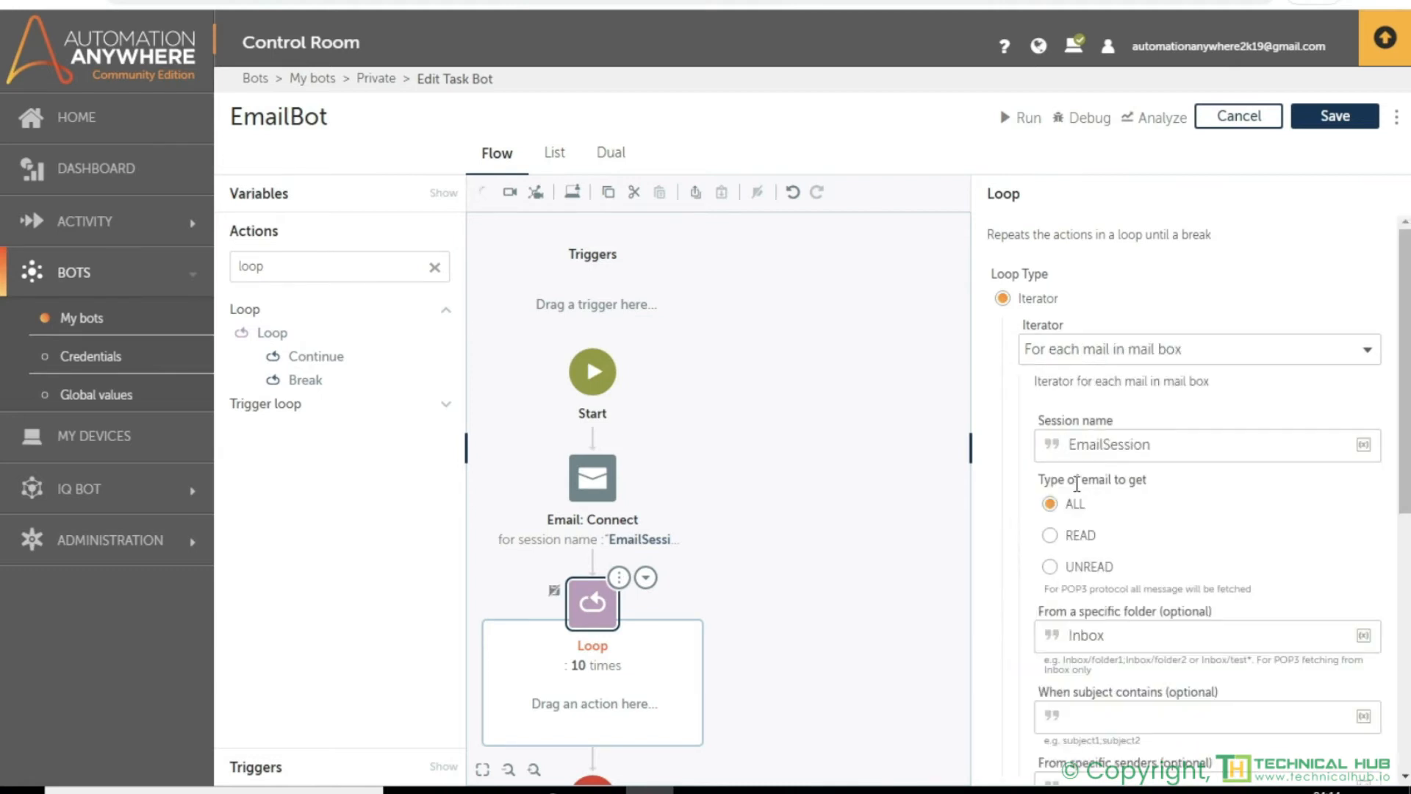
{"action": "left_click", "coordinate": [1083, 570]}
- Filter the loop to emails whose subject contains A2019 and set the message format to PLAINTEXT
{"action": "scroll", "coordinate": [1102, 697], "scroll_direction": "down", "scroll_amount": 1}
{"action": "left_click", "coordinate": [1097, 621]}
{"action": "type", "text": "A2019"}
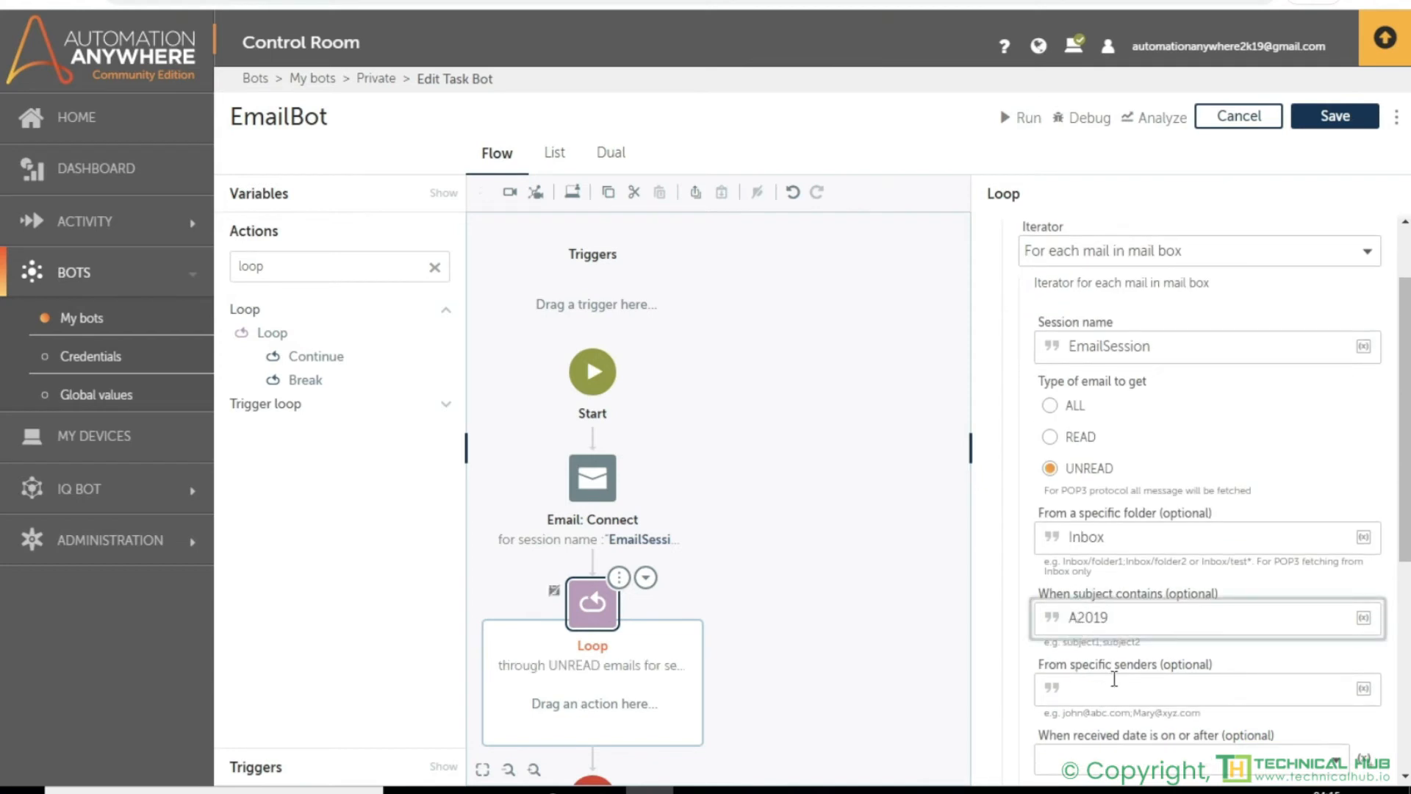
{"action": "scroll", "coordinate": [1113, 679], "scroll_direction": "down", "scroll_amount": 3}
{"action": "left_click", "coordinate": [1111, 676]}
{"action": "left_click", "coordinate": [1070, 612]}
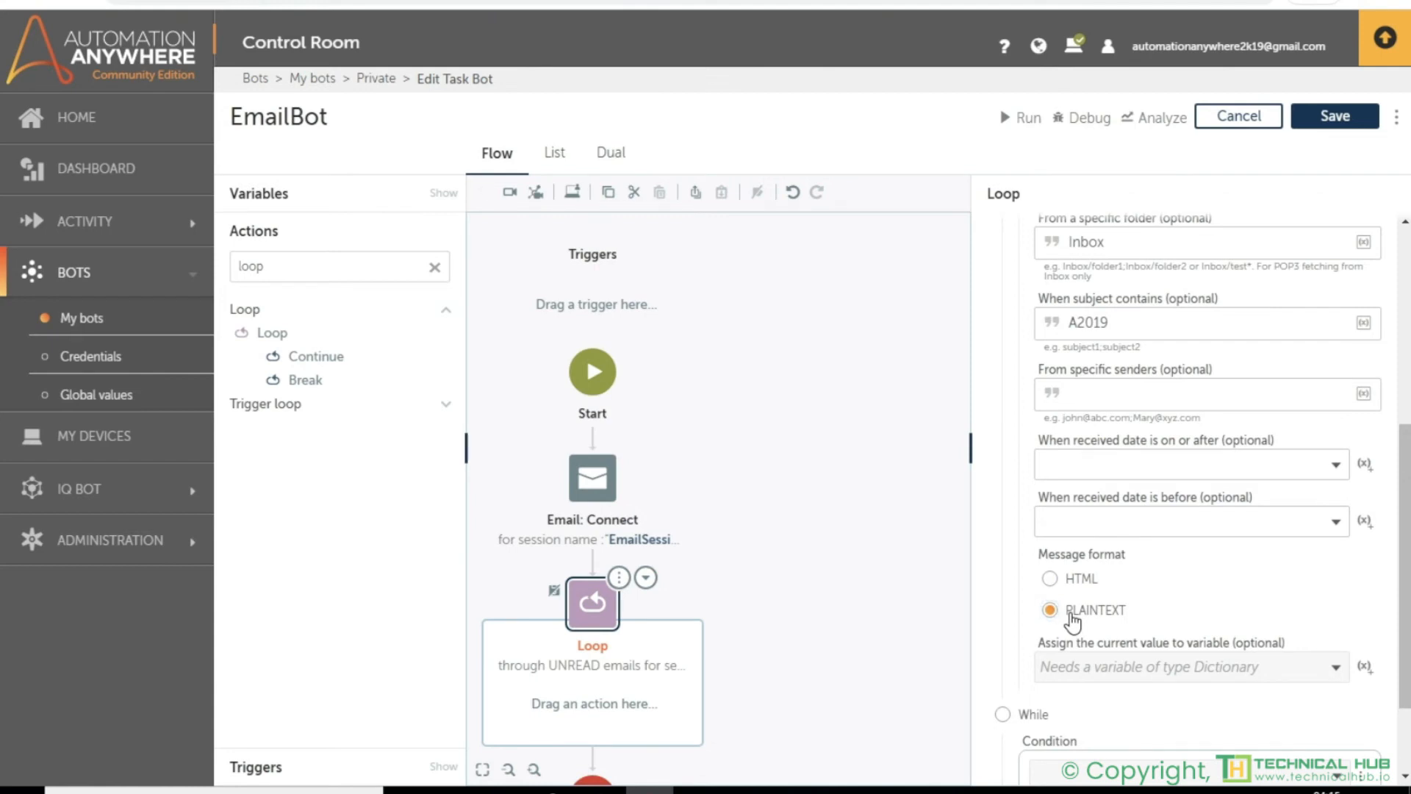
- Create a dictionary variable named EmaiDict and assign the loop's current value to it
{"action": "left_click", "coordinate": [1364, 669]}
{"action": "type", "text": "E"}
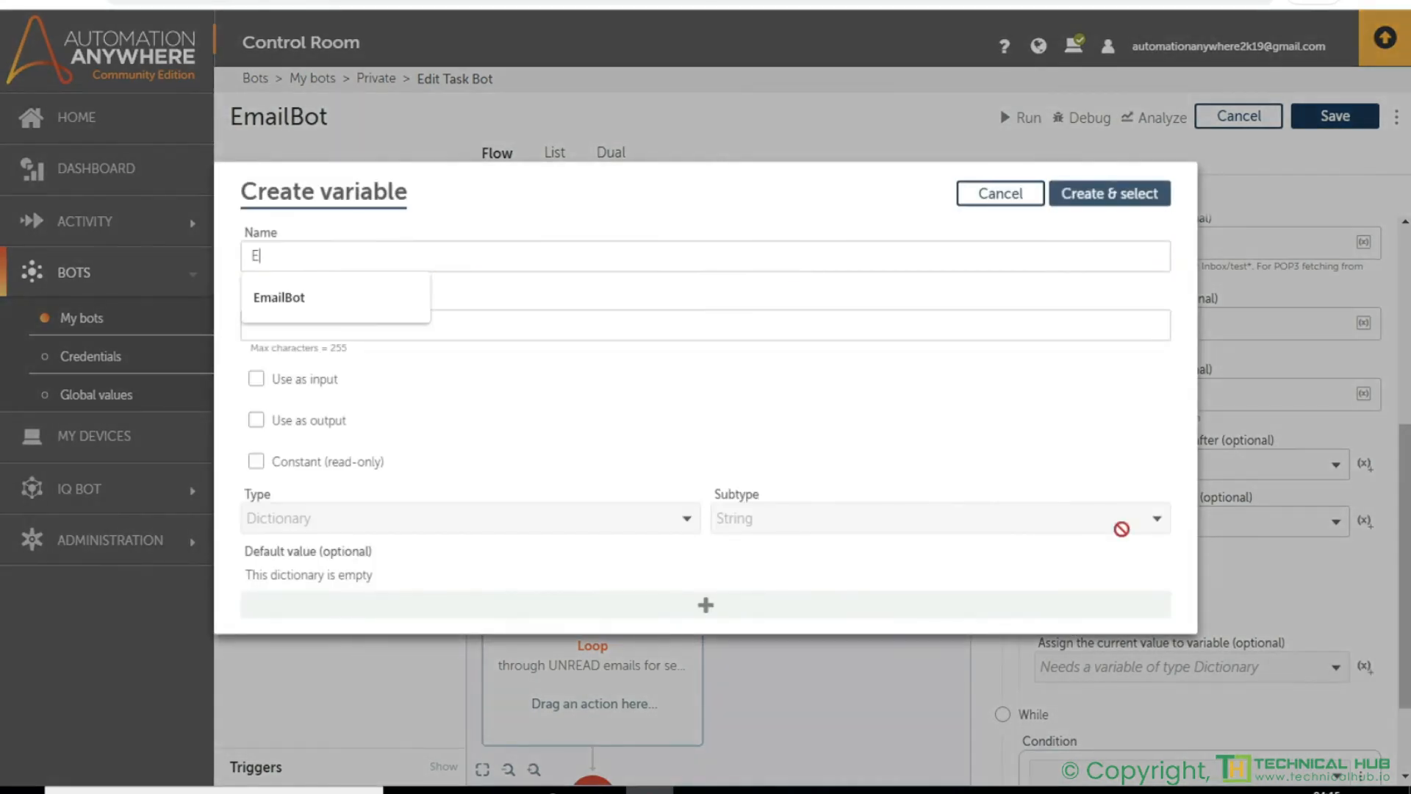
{"action": "type", "text": "maiDict"}
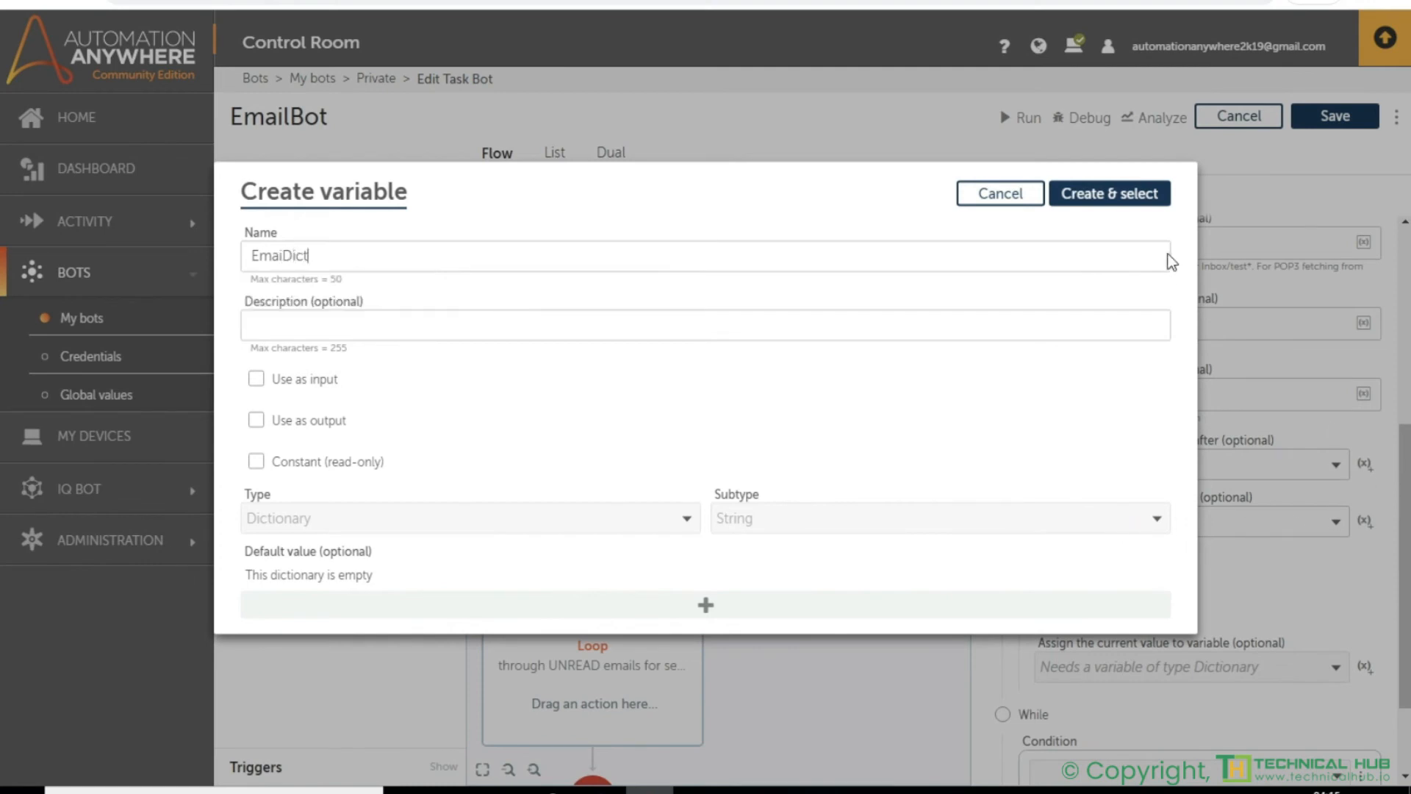
{"action": "left_click", "coordinate": [1123, 208]}
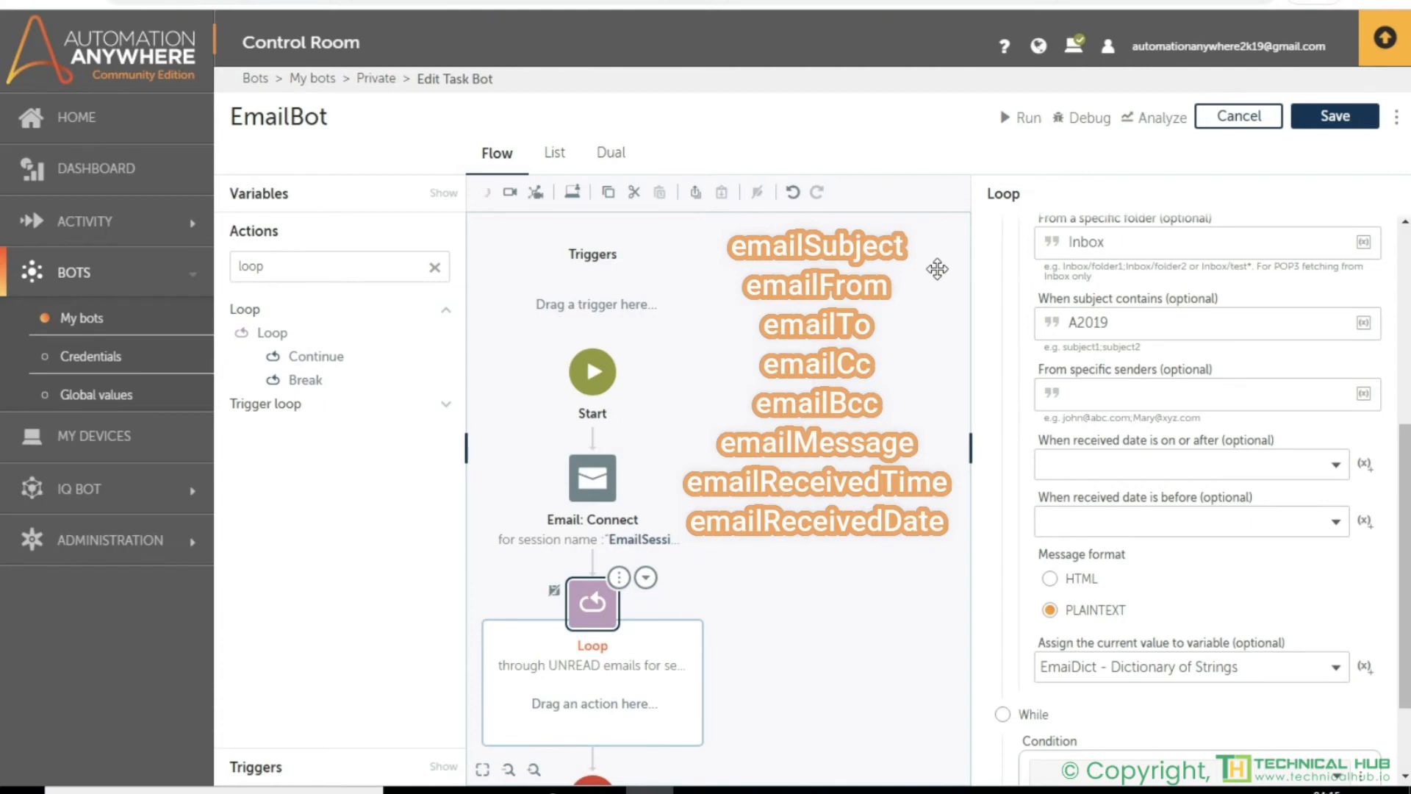
{"action": "left_click", "coordinate": [937, 269]}
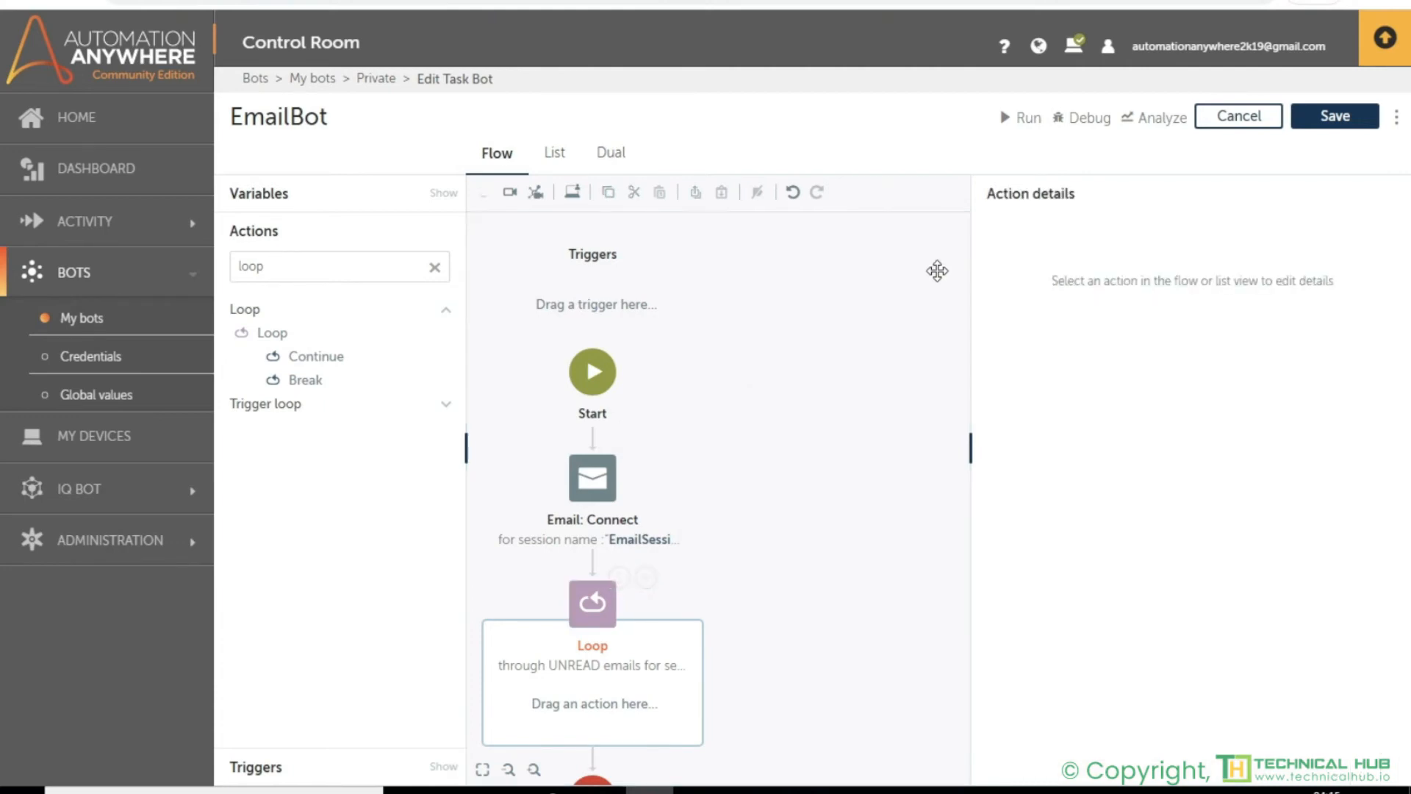
- Find the Simulate keystrokes action and add it inside the loop
{"action": "left_click", "coordinate": [374, 275]}
{"action": "key", "text": "BackSpace"}
{"action": "key", "text": "BackSpace"}
{"action": "key", "text": "BackSpace"}
{"action": "key", "text": "BackSpace"}
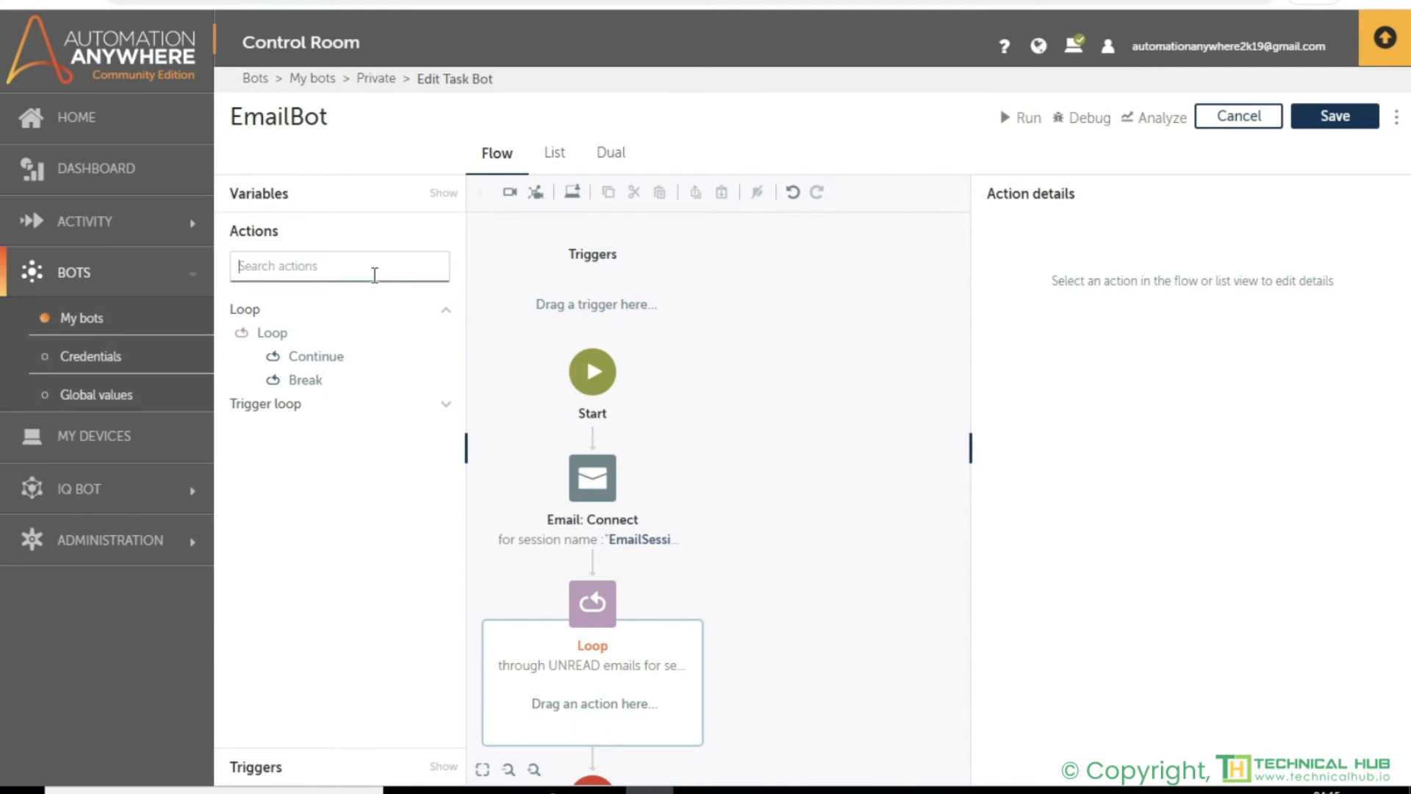
{"action": "type", "text": "simulate"}
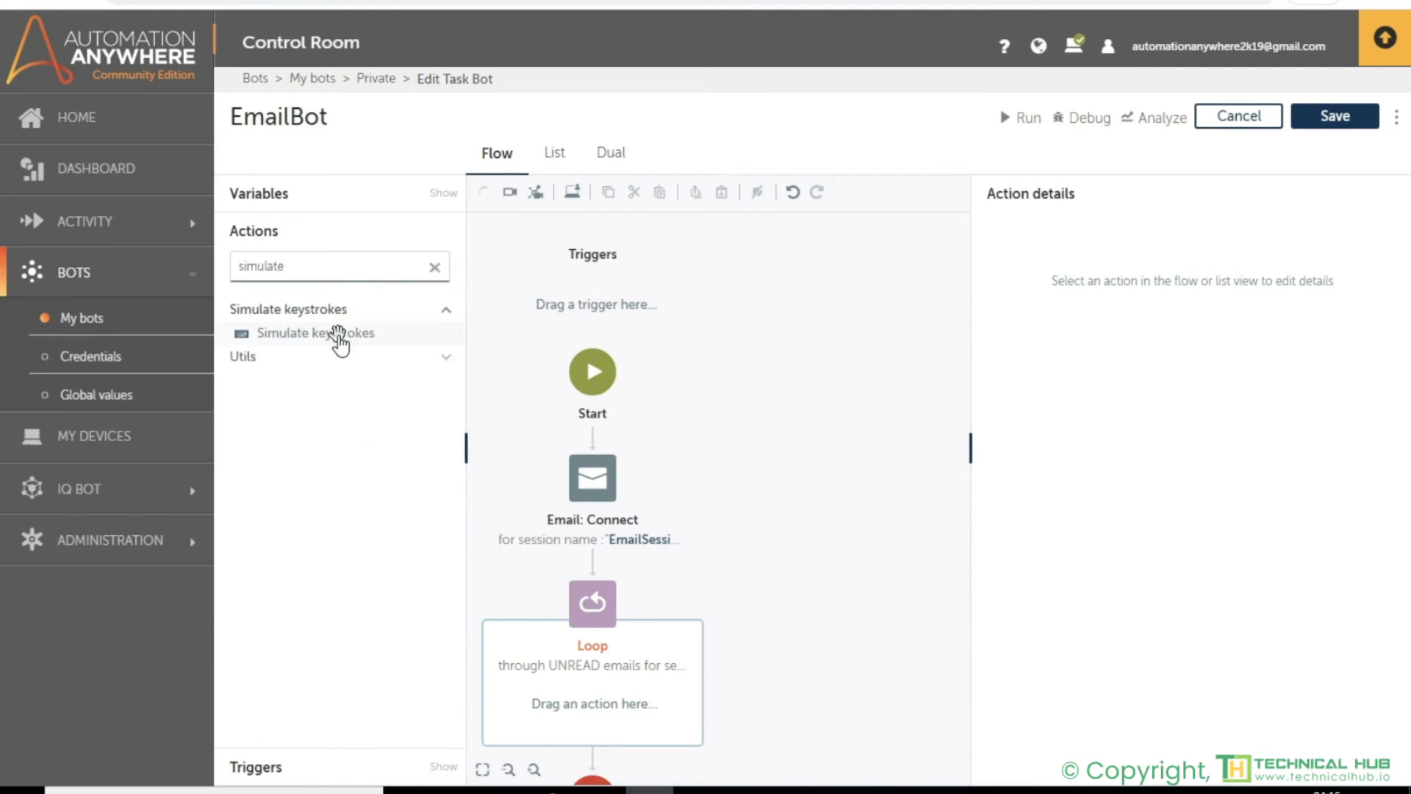
{"action": "left_click_drag", "start_coordinate": [337, 333], "coordinate": [617, 704]}
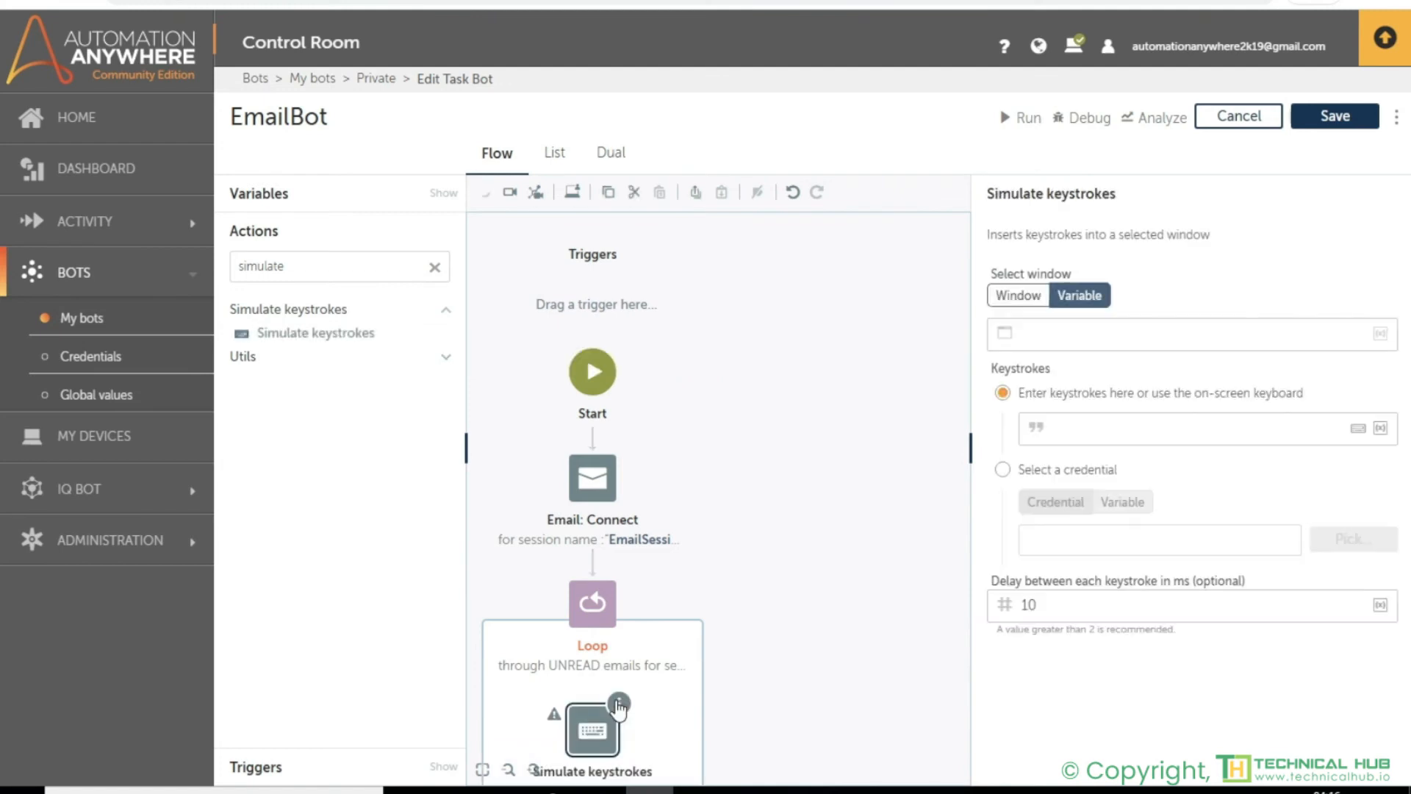
- Set the Simulate keystrokes action's target window to Untitled - Notepad
{"action": "left_click", "coordinate": [1016, 301]}
{"action": "left_click", "coordinate": [1173, 336]}
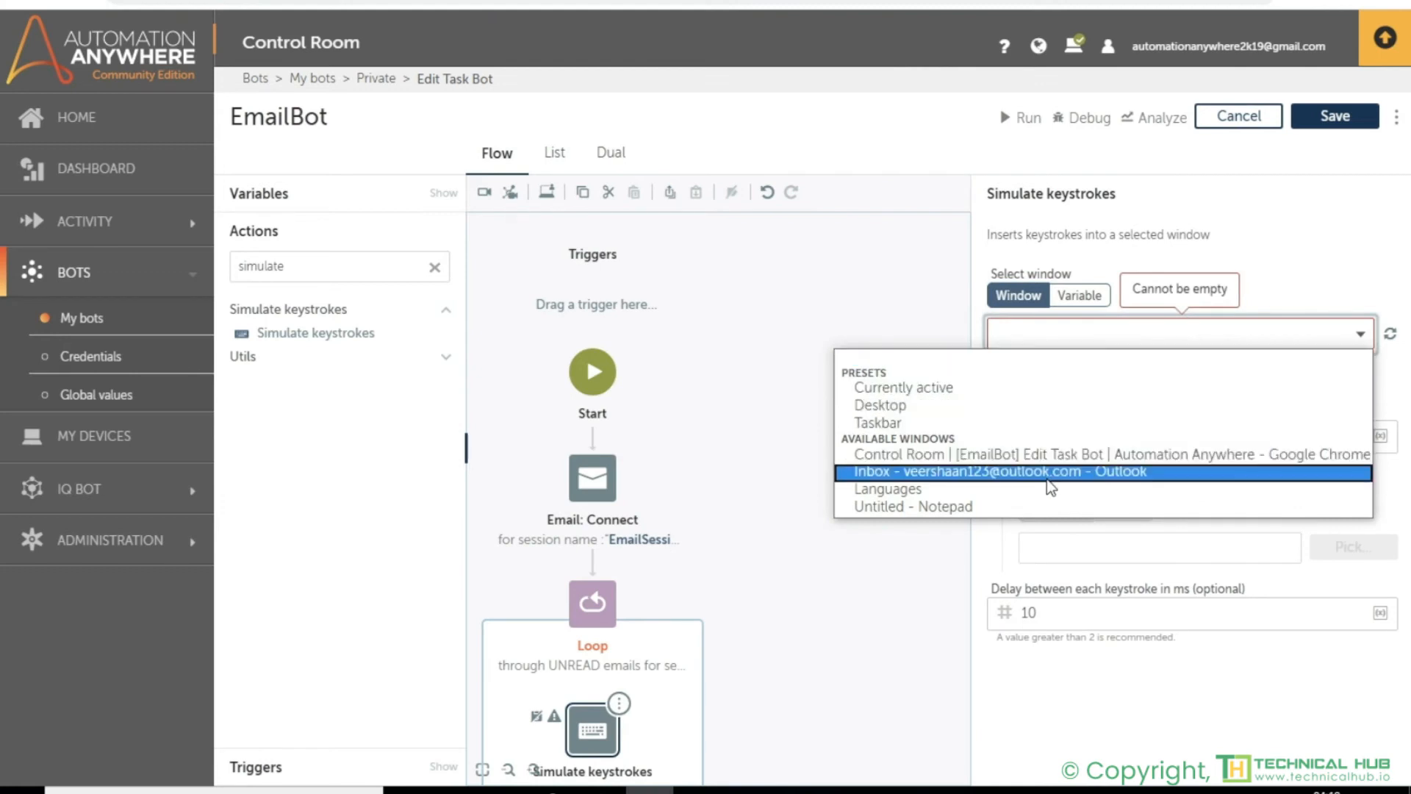
{"action": "left_click", "coordinate": [1019, 509]}
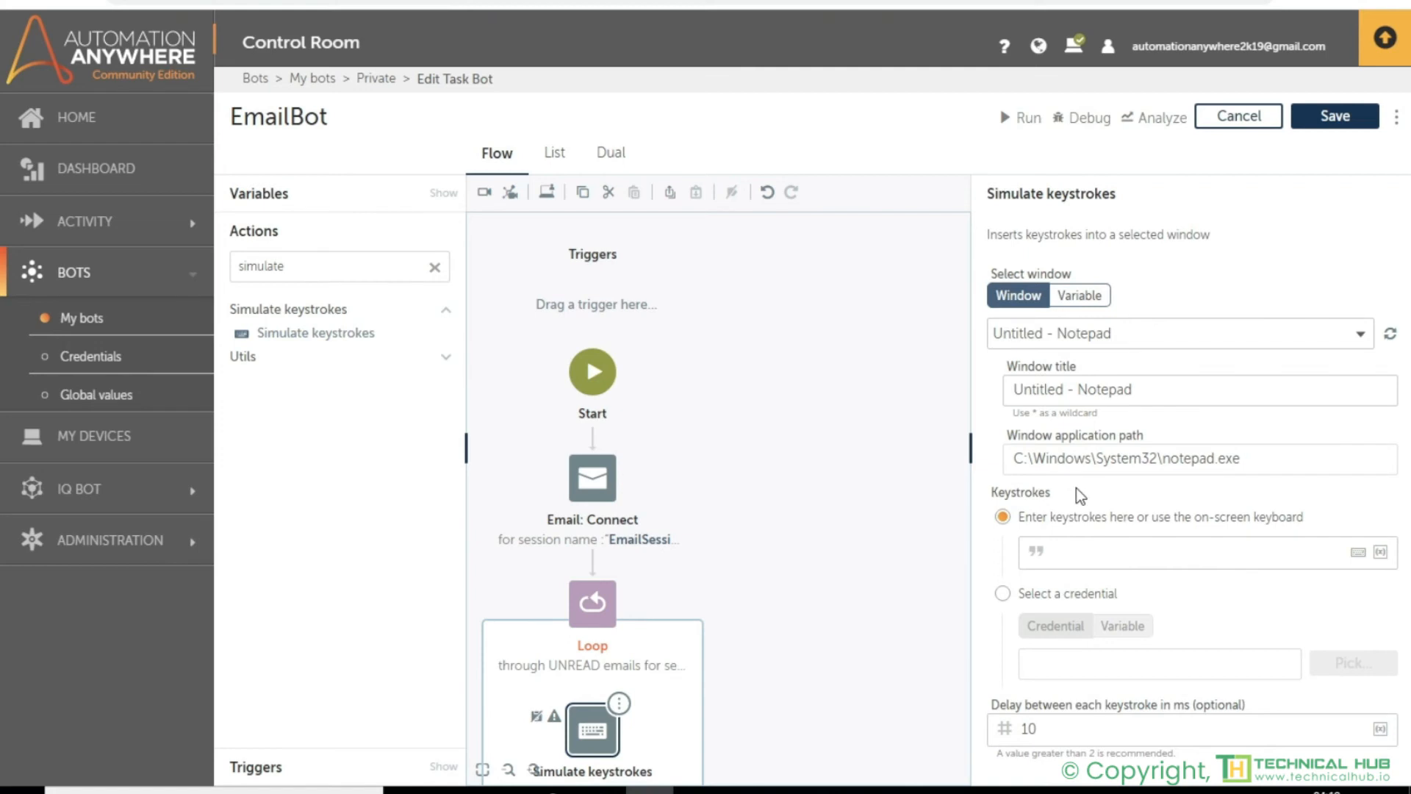
- Enter the keystrokes "Sender: " followed by the EmaiDict value for the key emailFrom
{"action": "left_click", "coordinate": [1085, 551]}
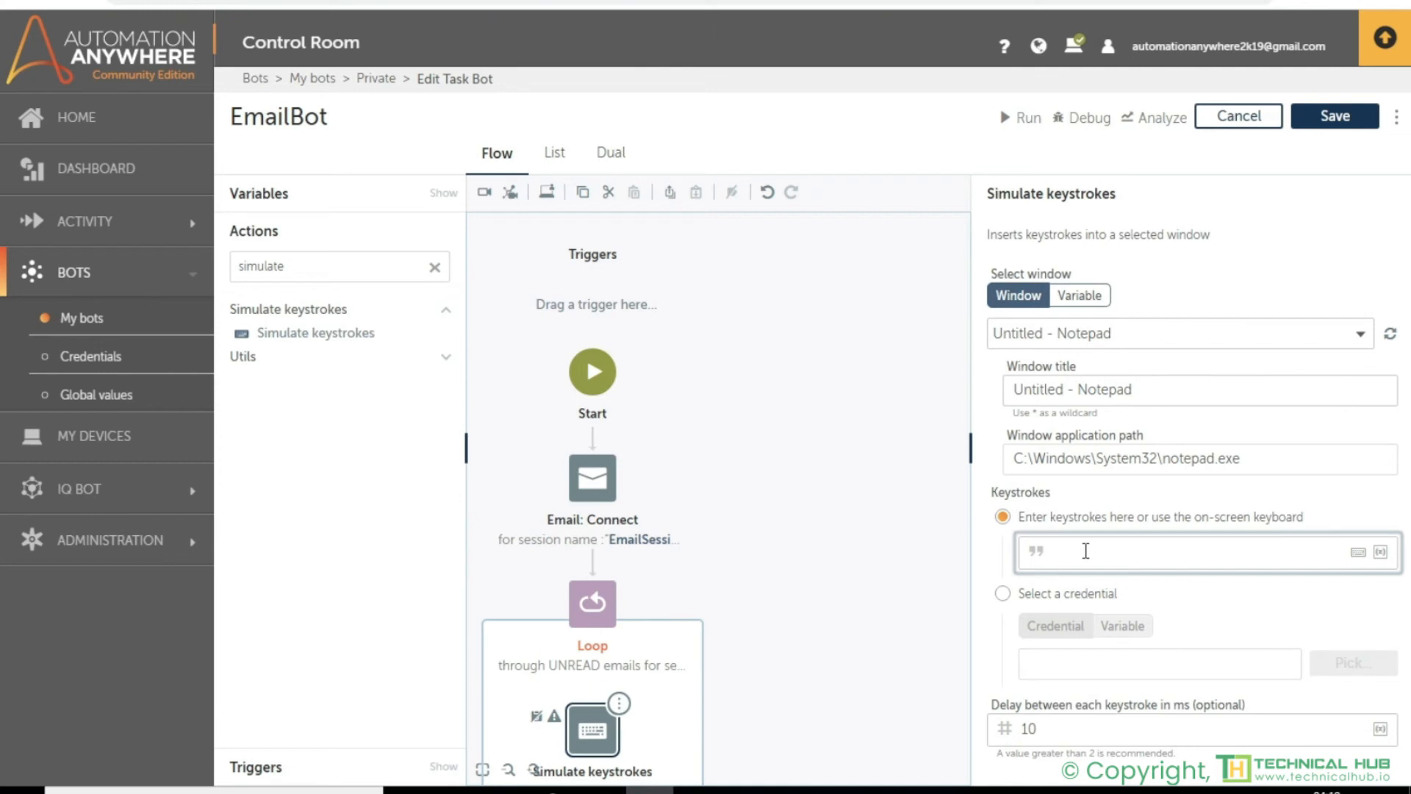
{"action": "type", "text": "Sender:"}
{"action": "left_click", "coordinate": [1380, 551]}
{"action": "left_click", "coordinate": [865, 390]}
{"action": "left_click", "coordinate": [735, 463]}
{"action": "left_click", "coordinate": [712, 416]}
{"action": "type", "text": "emailFrom"}
{"action": "left_click", "coordinate": [757, 458]}
- Add a second line to the keystrokes with "Subject: " followed by the EmaiDict value for the key emailSubject
{"action": "key", "text": "Return"}
{"action": "type", "text": "Subject:"}
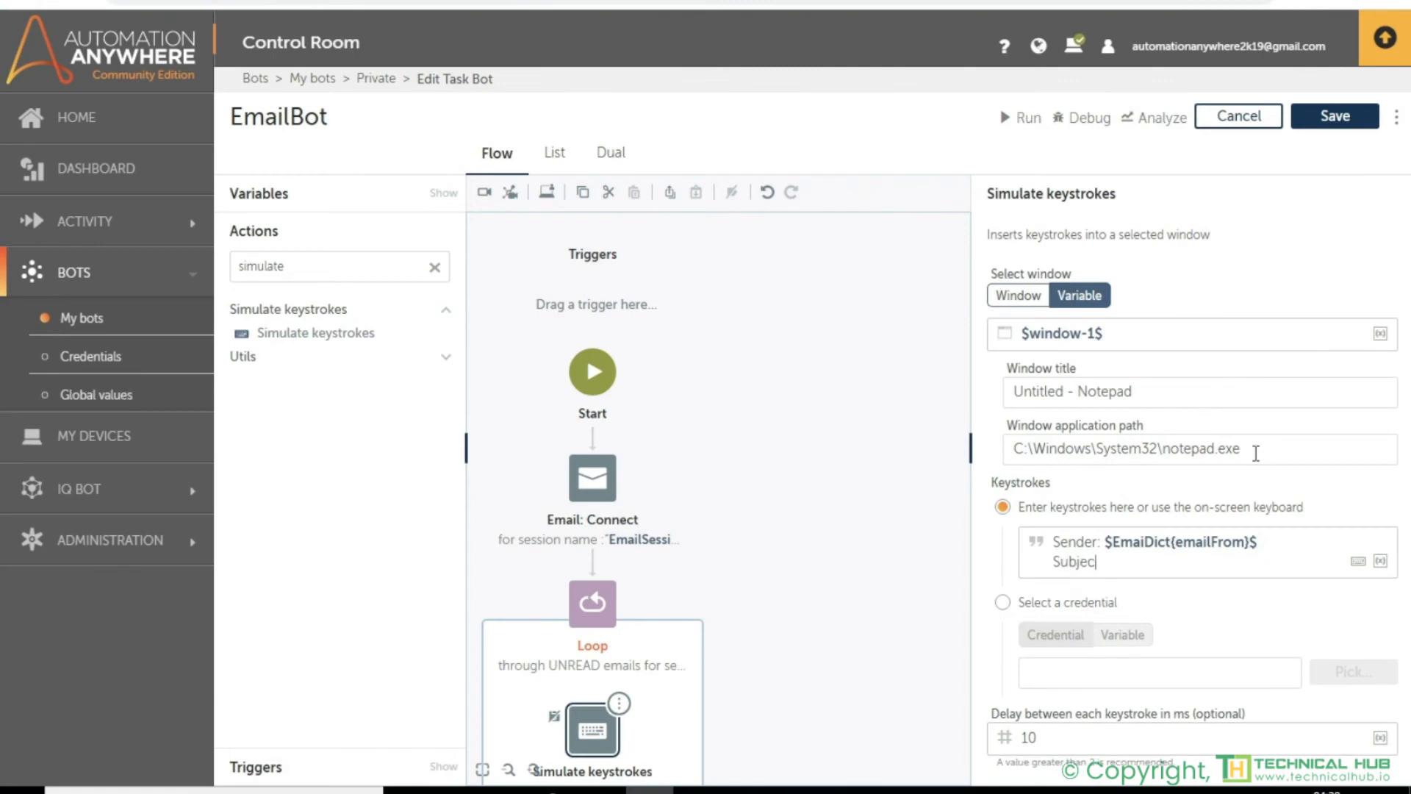
{"action": "key", "text": "F2"}
{"action": "left_click", "coordinate": [711, 393]}
{"action": "left_click", "coordinate": [683, 435]}
{"action": "left_click", "coordinate": [672, 422]}
{"action": "type", "text": "emailSubject"}
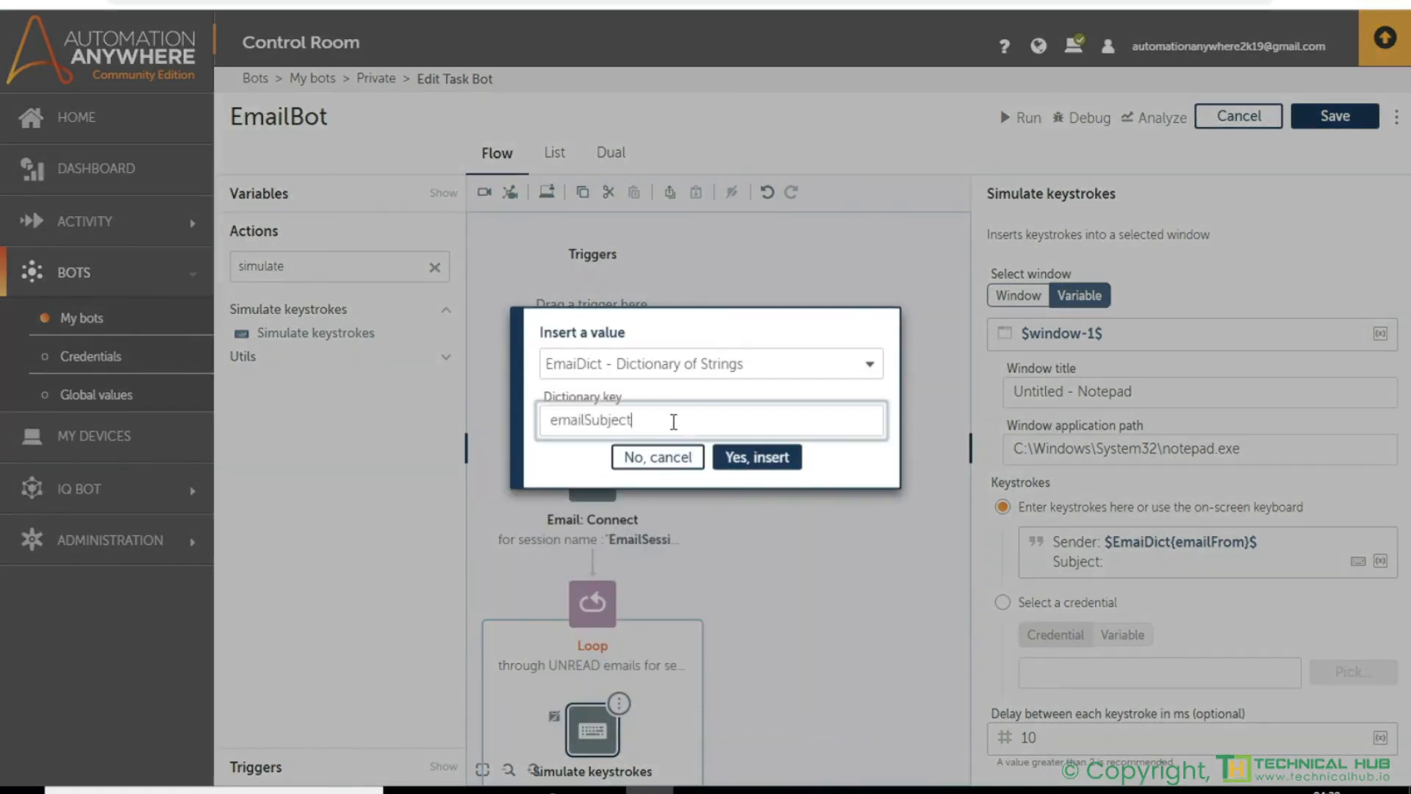
{"action": "left_click", "coordinate": [723, 450]}
- Add a third line to the keystrokes with "Message: " followed by the EmaiDict value for the key emailMessage
{"action": "key", "text": "Return"}
{"action": "key", "text": "F2"}
{"action": "left_click", "coordinate": [740, 397]}
{"action": "left_click", "coordinate": [658, 429]}
{"action": "left_click", "coordinate": [1075, 574]}
{"action": "type", "text": "Messge"}
{"action": "key", "text": "Left"}
{"action": "key", "text": "Left"}
{"action": "type", "text": "a"}
{"action": "key", "text": "Right"}
{"action": "key", "text": "Right"}
{"action": "type", "text": ":"}
{"action": "key", "text": "Return"}
{"action": "key", "text": "F2"}
{"action": "left_click", "coordinate": [710, 393]}
{"action": "left_click", "coordinate": [672, 432]}
{"action": "left_click", "coordinate": [662, 413]}
{"action": "type", "text": "emailMessage"}
{"action": "left_click", "coordinate": [726, 455]}
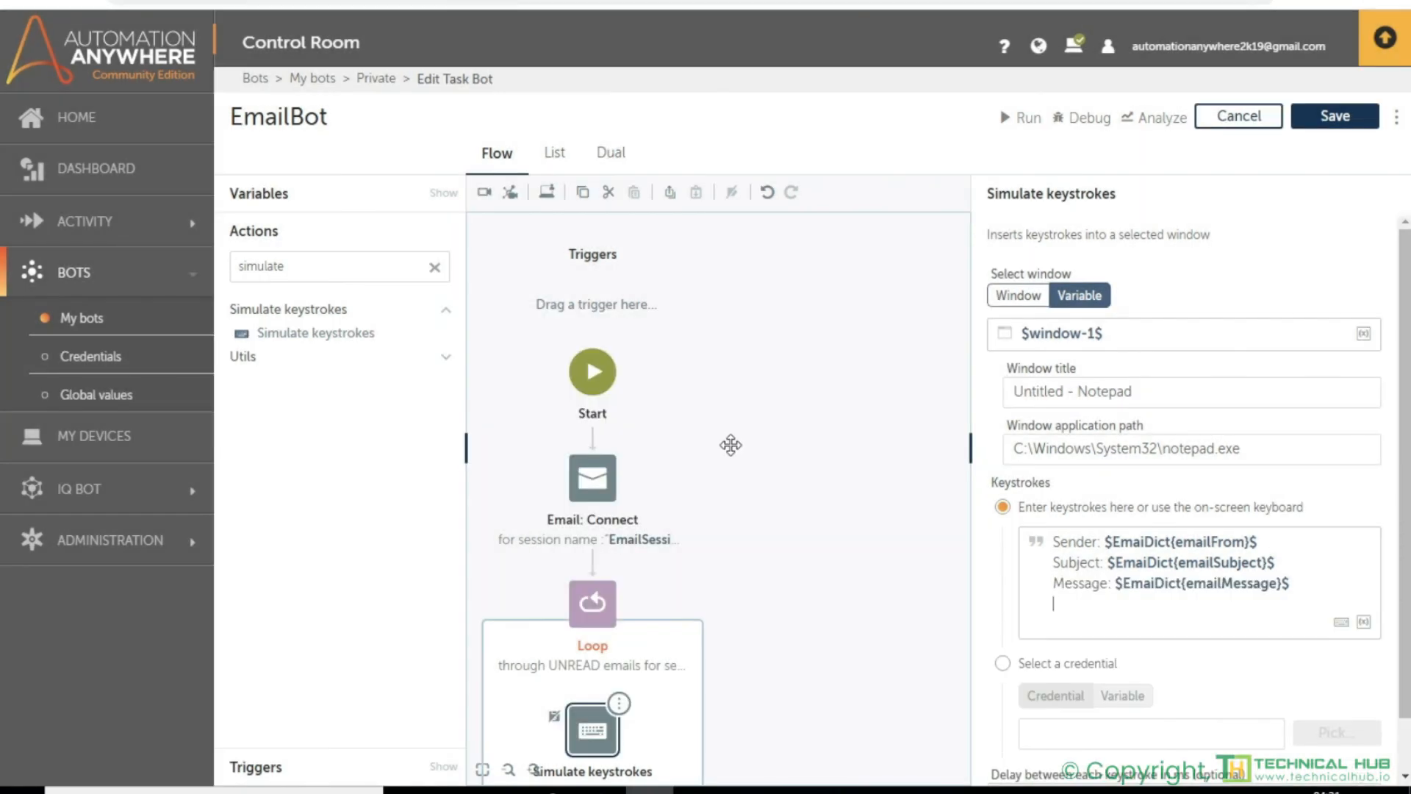
- Finish the keystrokes with a separator line of equals signs below the message line
{"action": "key", "text": "Return"}
{"action": "type", "text": "==============================="}
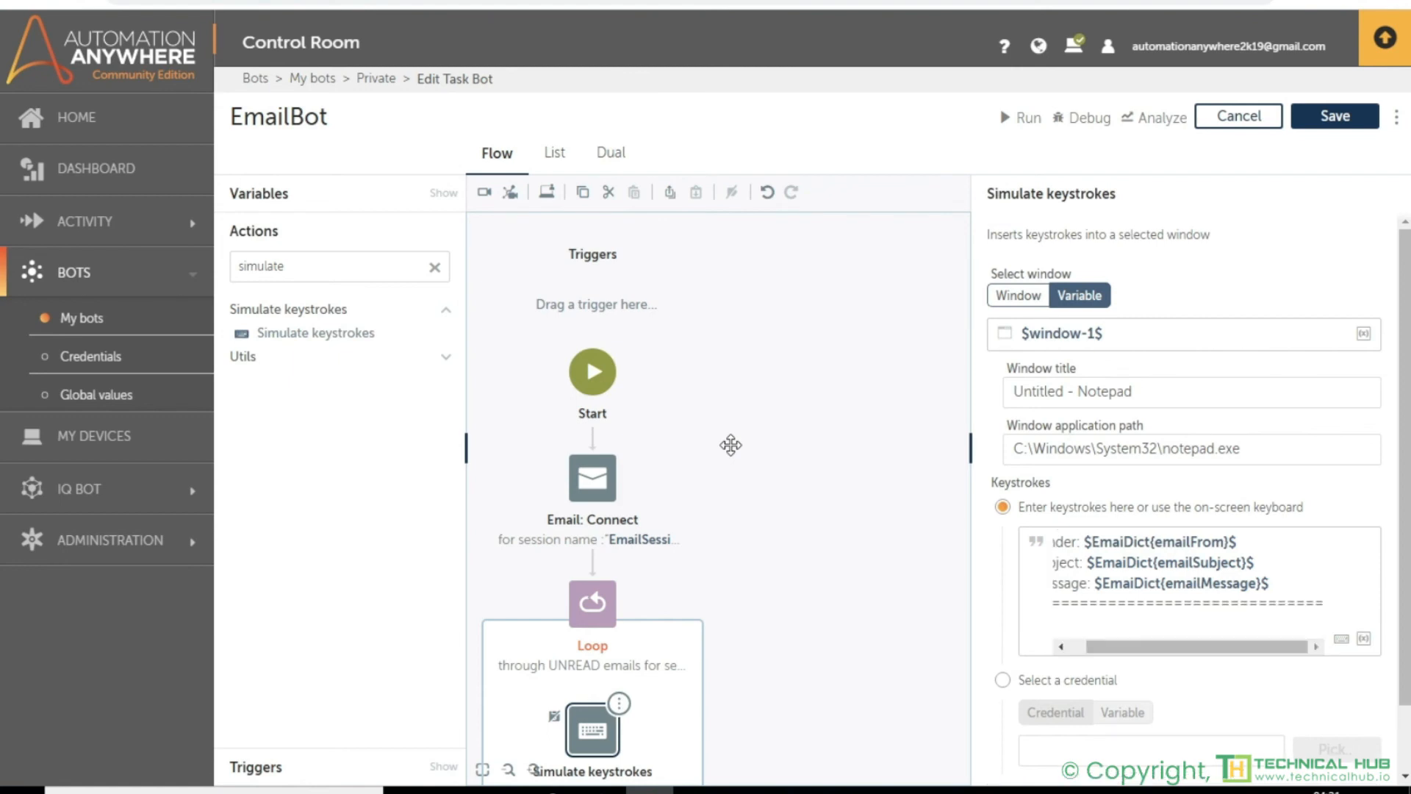
{"action": "type", "text": "=="}
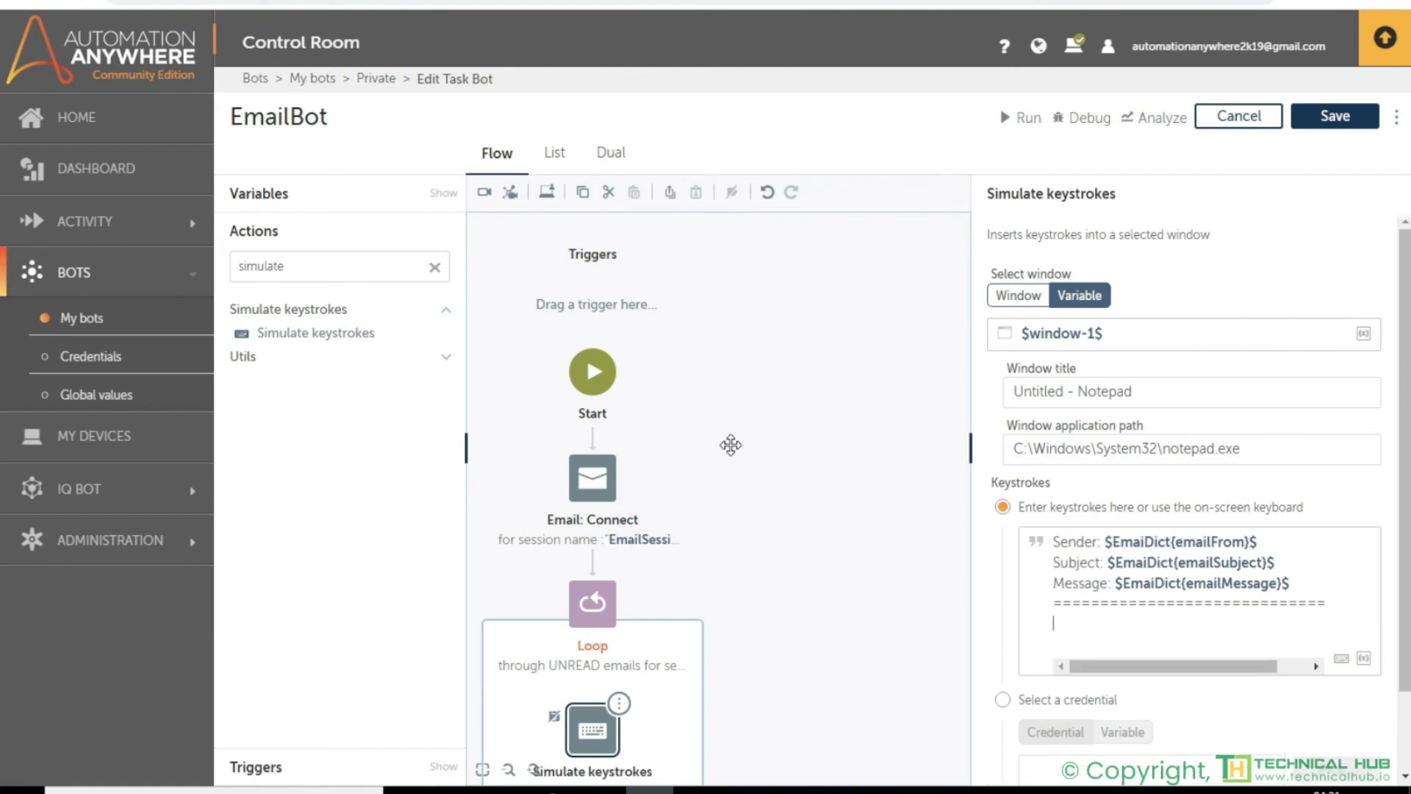
{"action": "left_click", "coordinate": [897, 557]}
- Find the Email Reply action and add it inside the loop below Simulate keystrokes
{"action": "scroll", "coordinate": [755, 640], "scroll_direction": "down", "scroll_amount": 5}
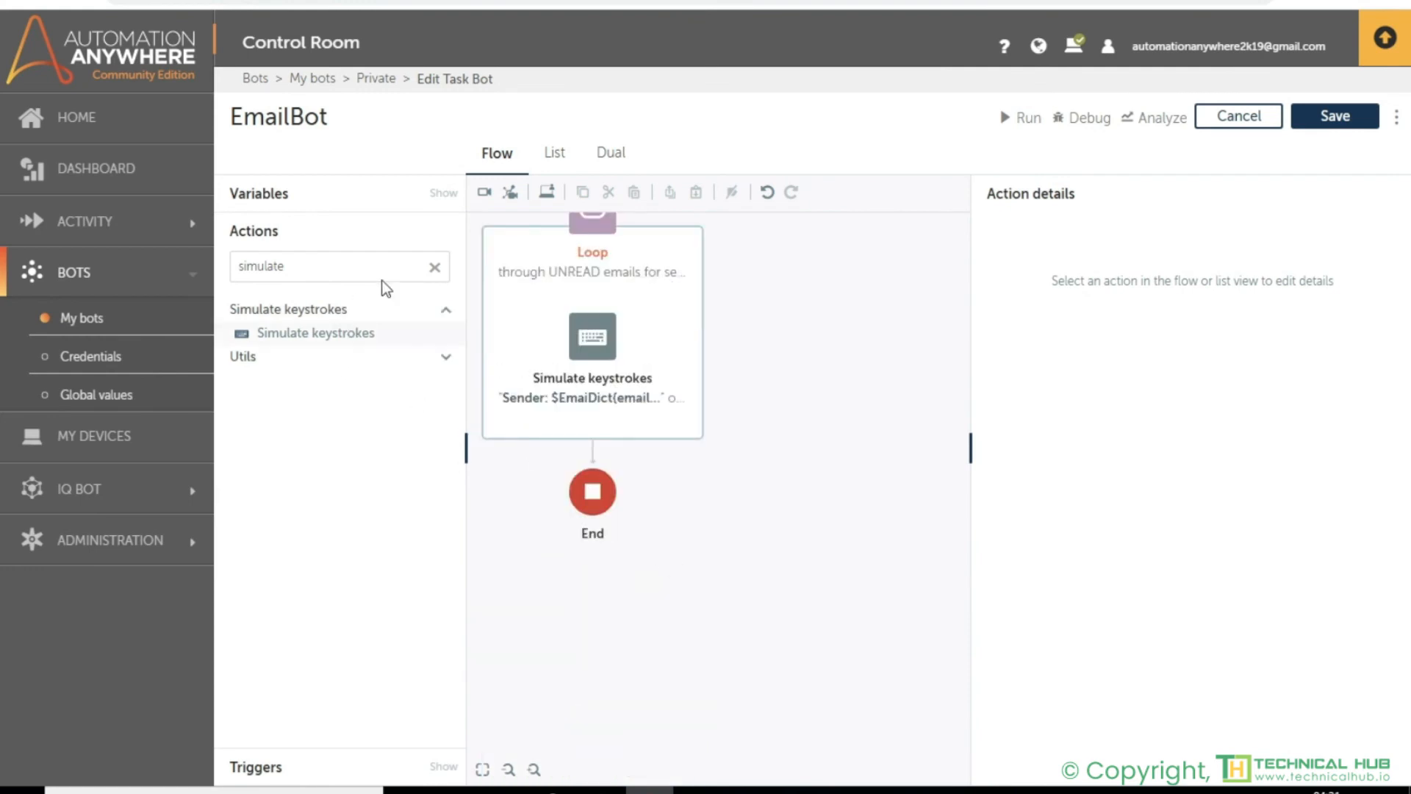
{"action": "left_click", "coordinate": [434, 267]}
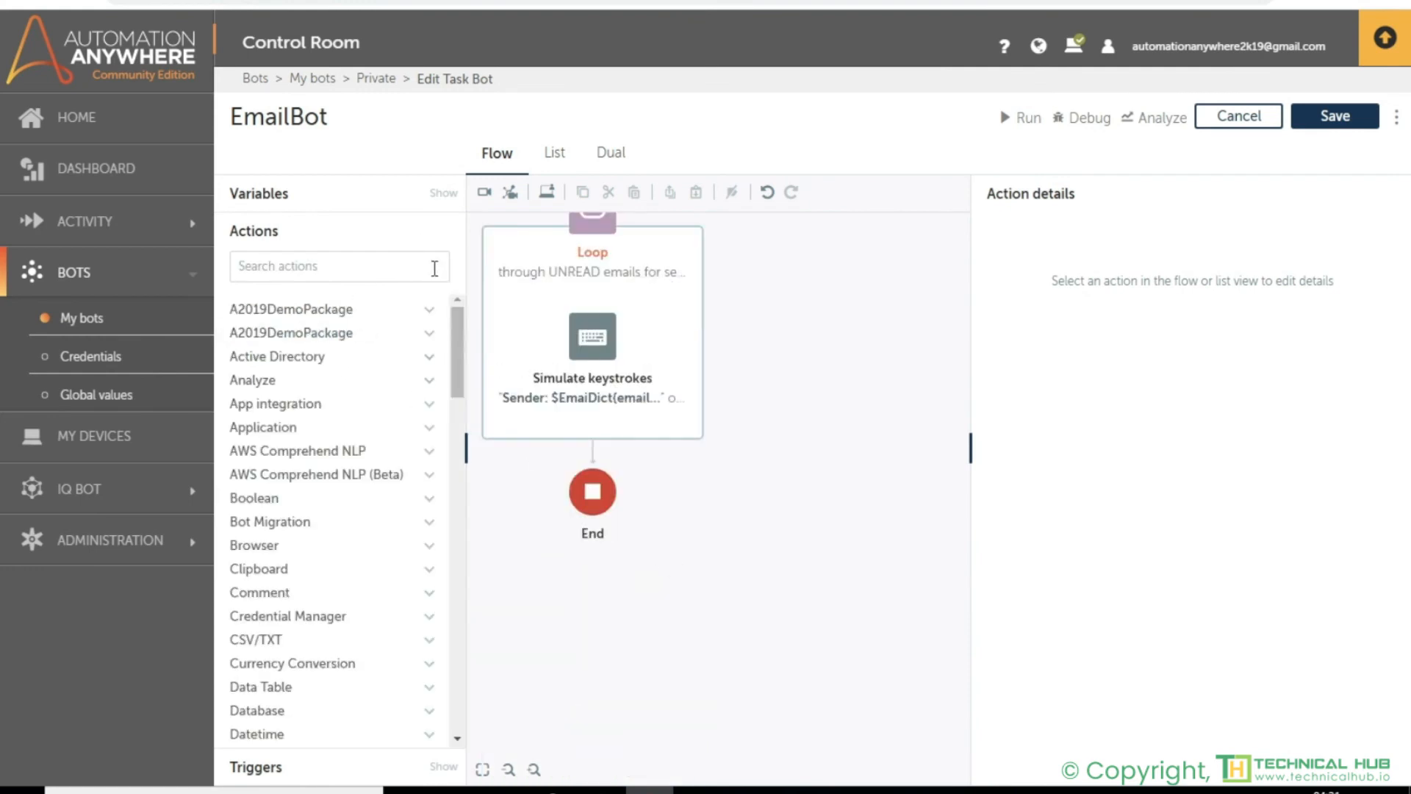
{"action": "left_click", "coordinate": [353, 268]}
{"action": "left_click", "coordinate": [290, 258]}
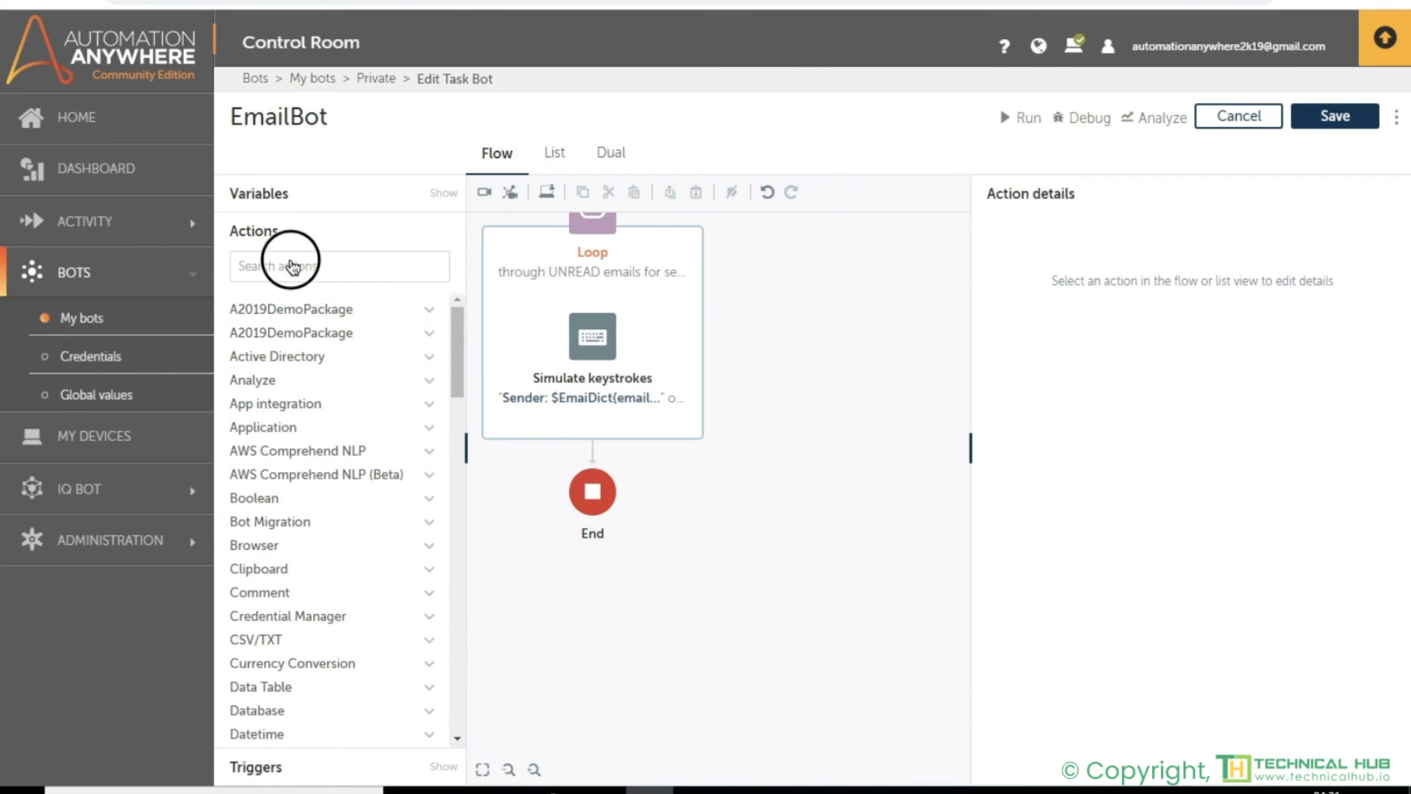
{"action": "type", "text": "email"}
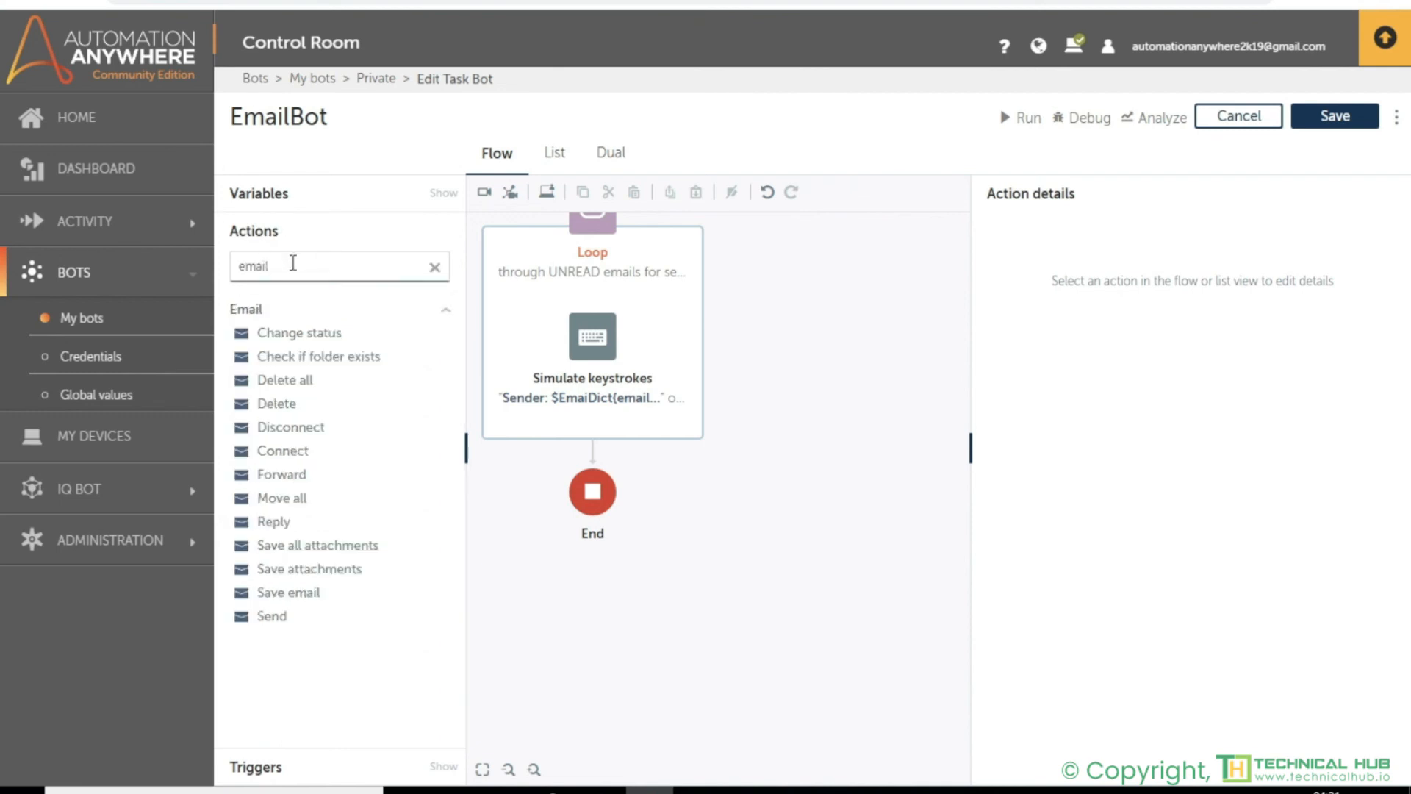
{"action": "left_click", "coordinate": [281, 528]}
{"action": "left_click_drag", "start_coordinate": [281, 528], "coordinate": [607, 421]}
- Enter "Thanks for reaching to us, we will contact you soon." as the message of the Email Reply action
{"action": "left_click", "coordinate": [1080, 676]}
{"action": "type", "text": "Thanks! for reaching"}
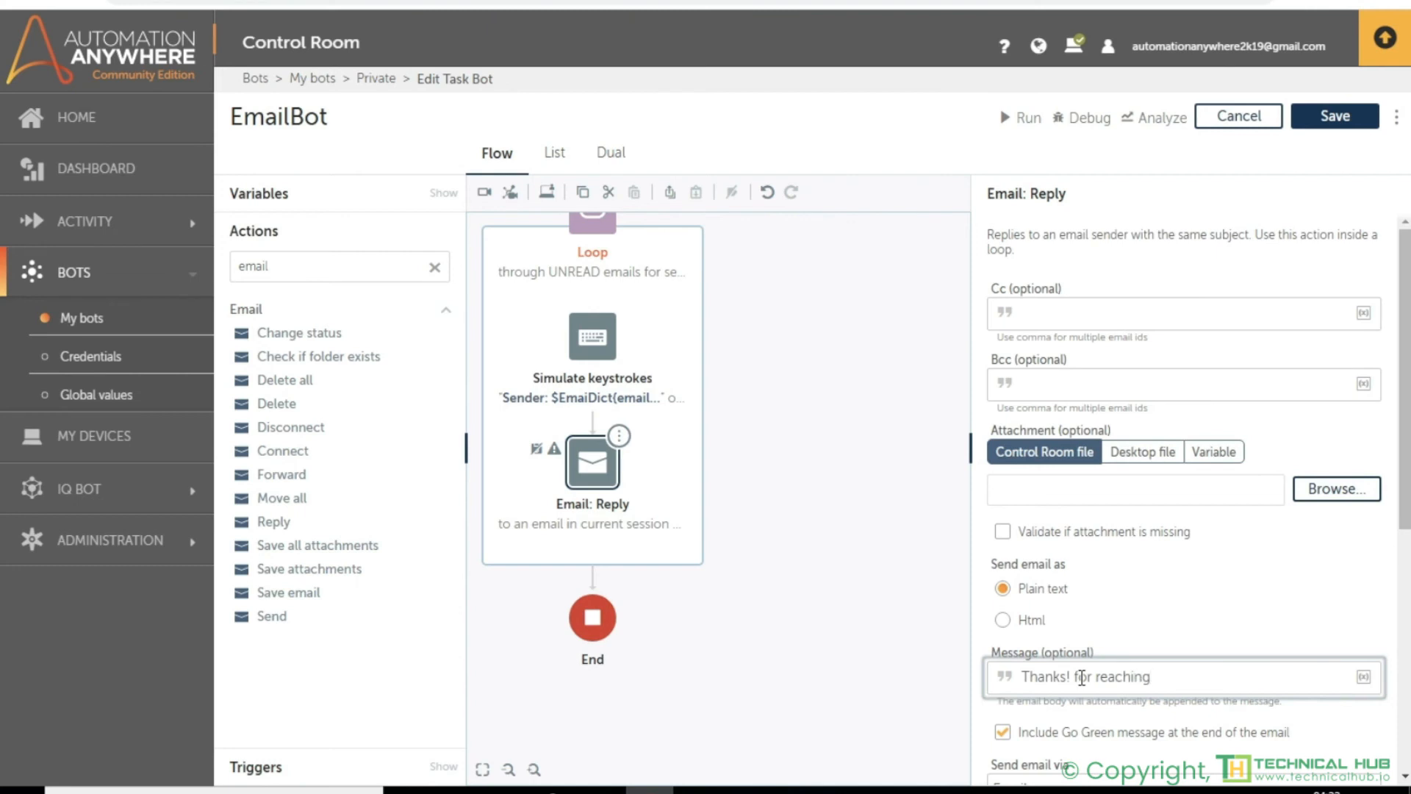
{"action": "type", "text": " to us, we will contact you soon."}
{"action": "left_click", "coordinate": [1070, 676]}
{"action": "key", "text": "BackSpace"}
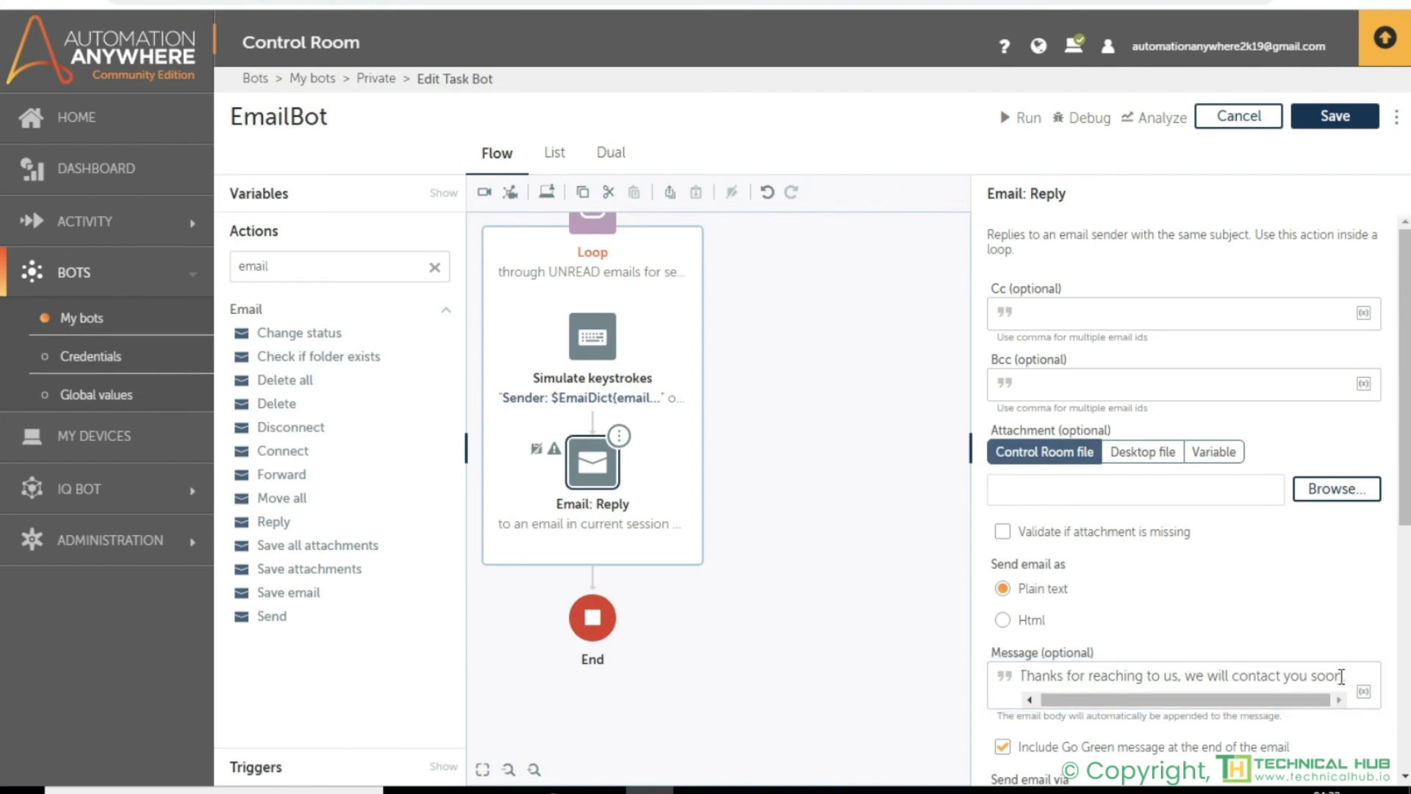
- Set the Email Reply action to send the email via Outlook
{"action": "scroll", "coordinate": [1185, 658], "scroll_direction": "down", "scroll_amount": 5}
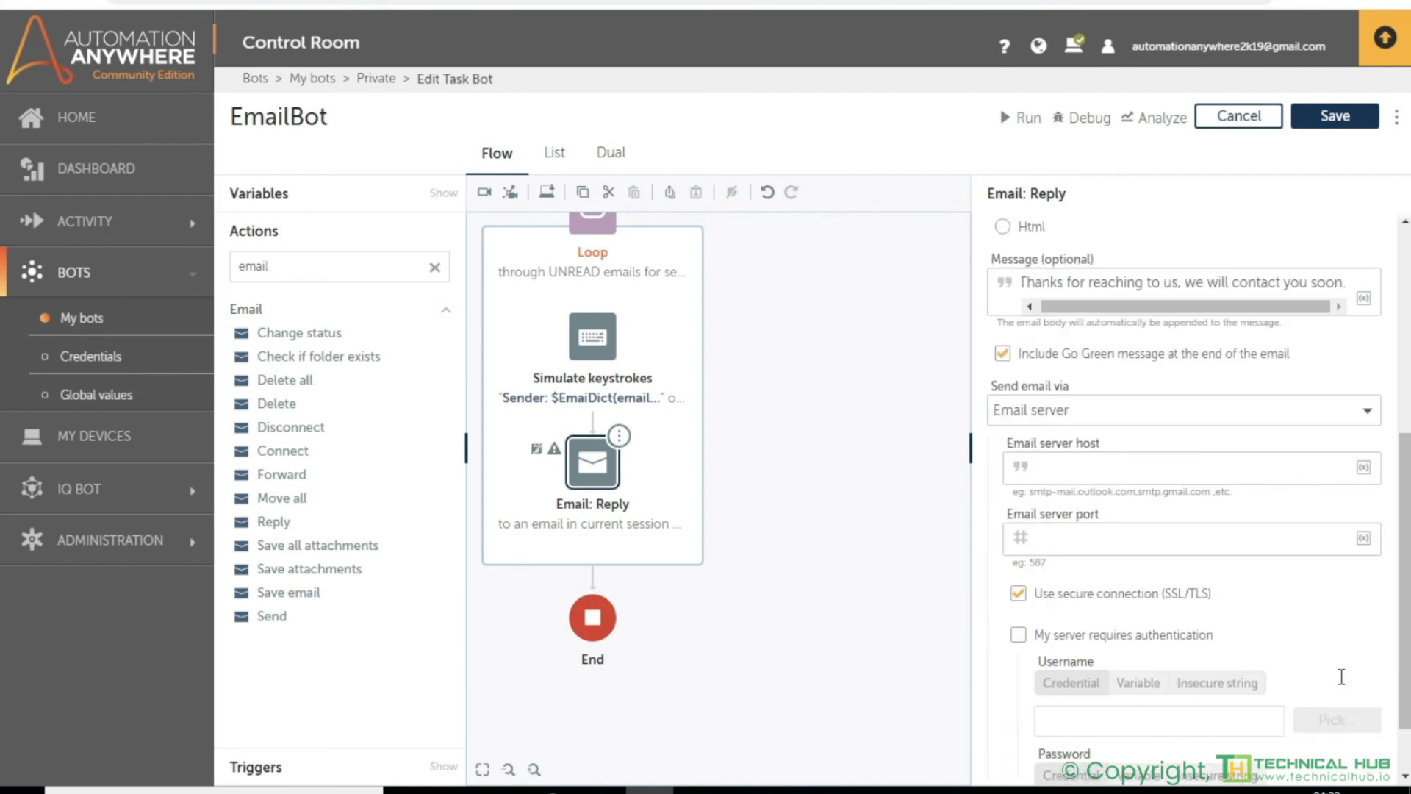
{"action": "left_click", "coordinate": [1119, 408]}
{"action": "left_click", "coordinate": [1043, 454]}
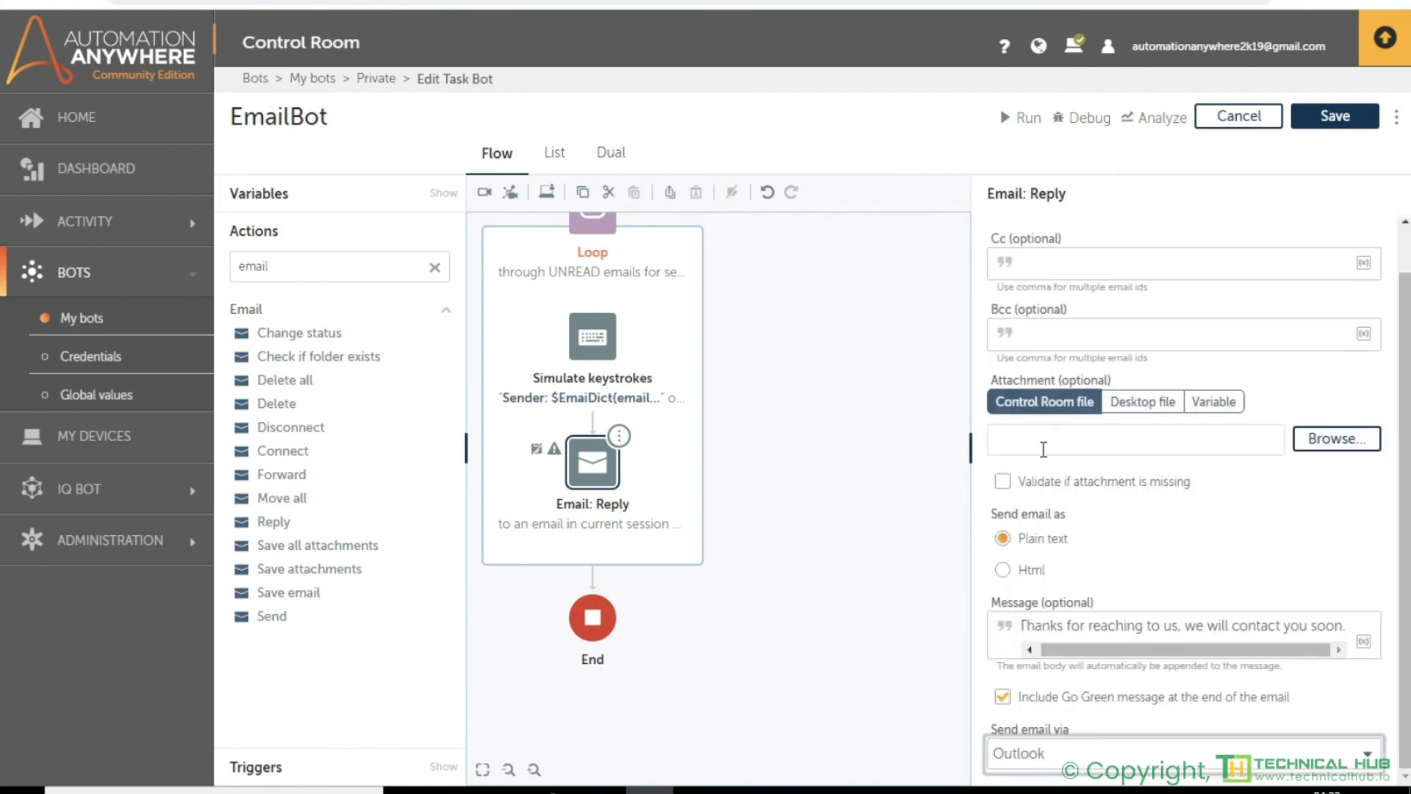
{"action": "left_click", "coordinate": [870, 459]}
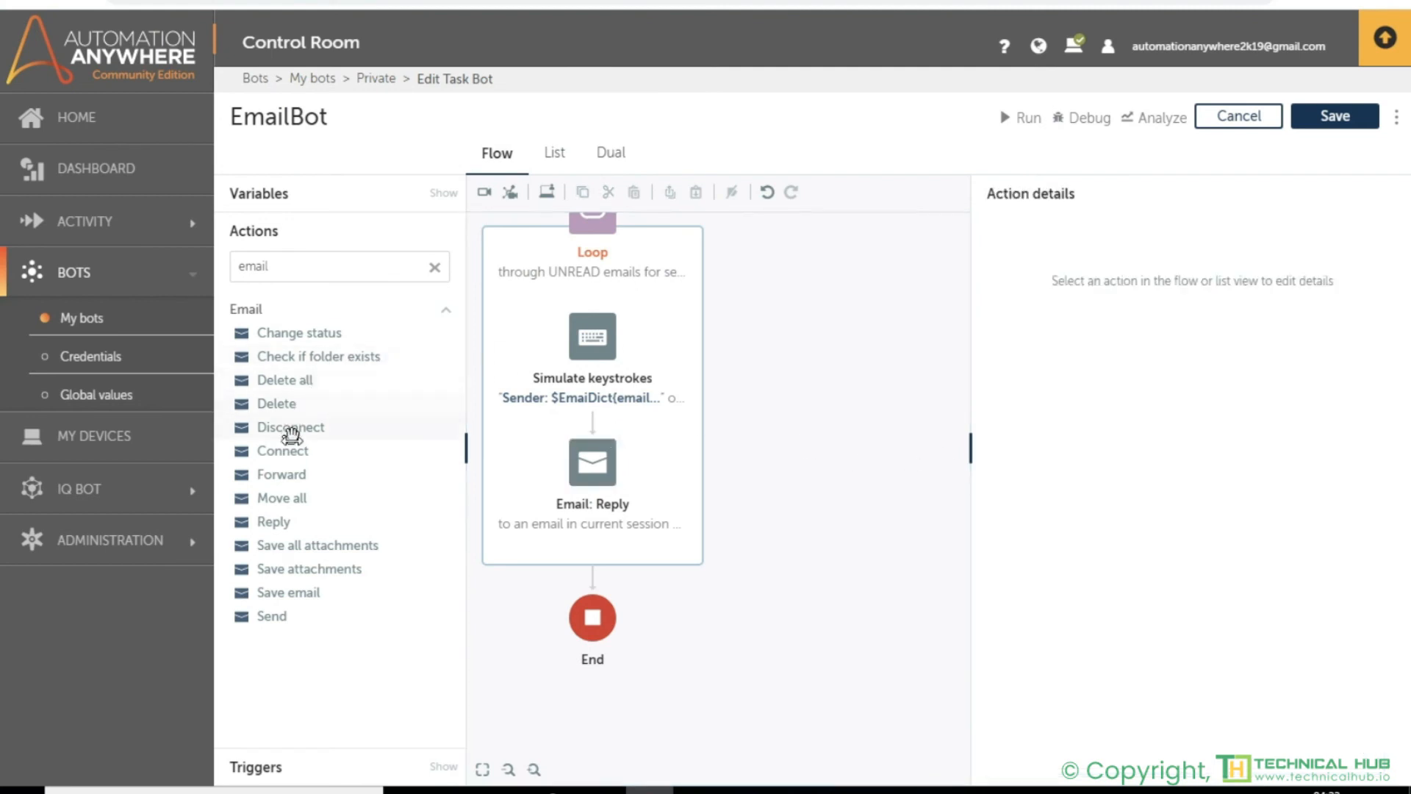
- Add the Email Disconnect action between the loop and the End node, and save the bot
{"action": "left_click_drag", "start_coordinate": [289, 429], "coordinate": [610, 585]}
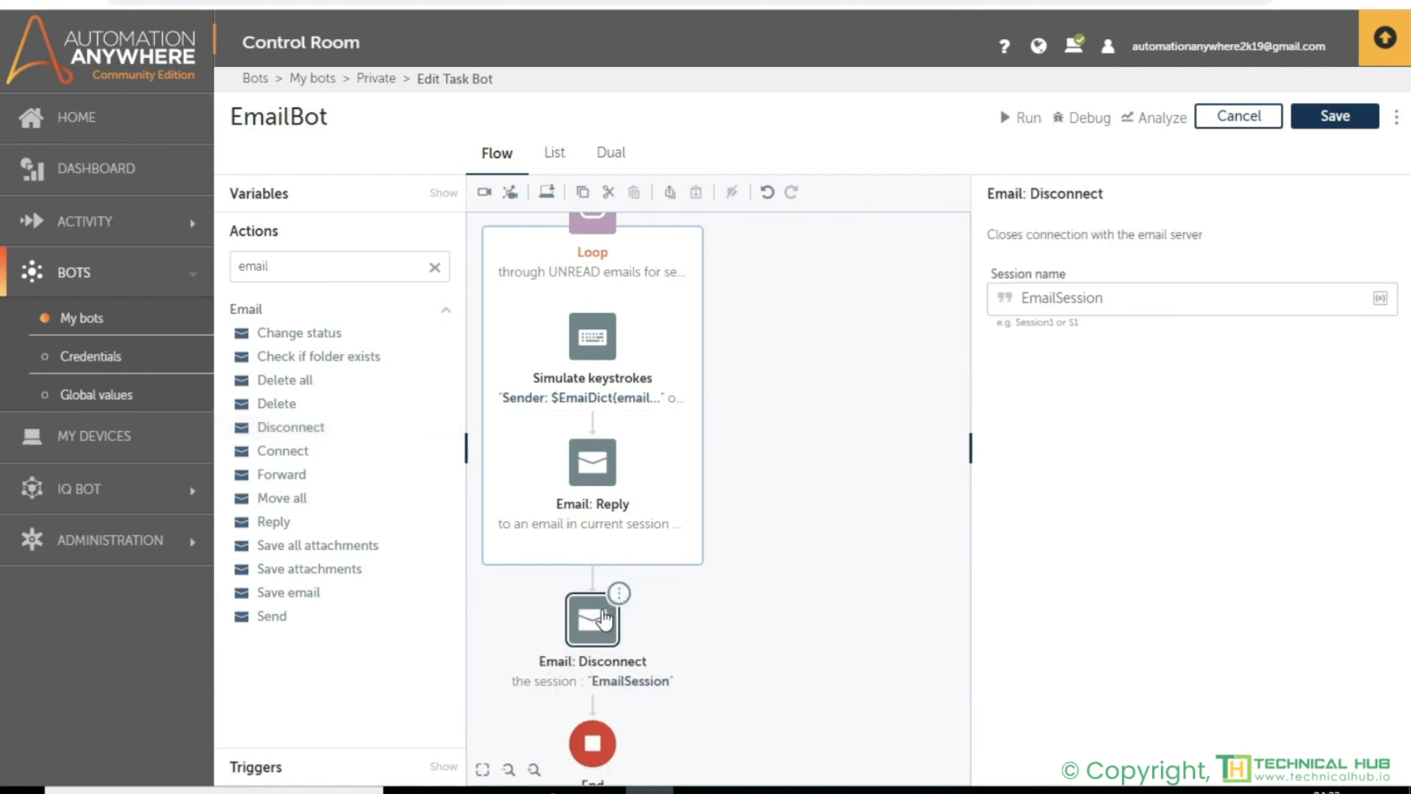
{"action": "left_click", "coordinate": [1329, 116]}
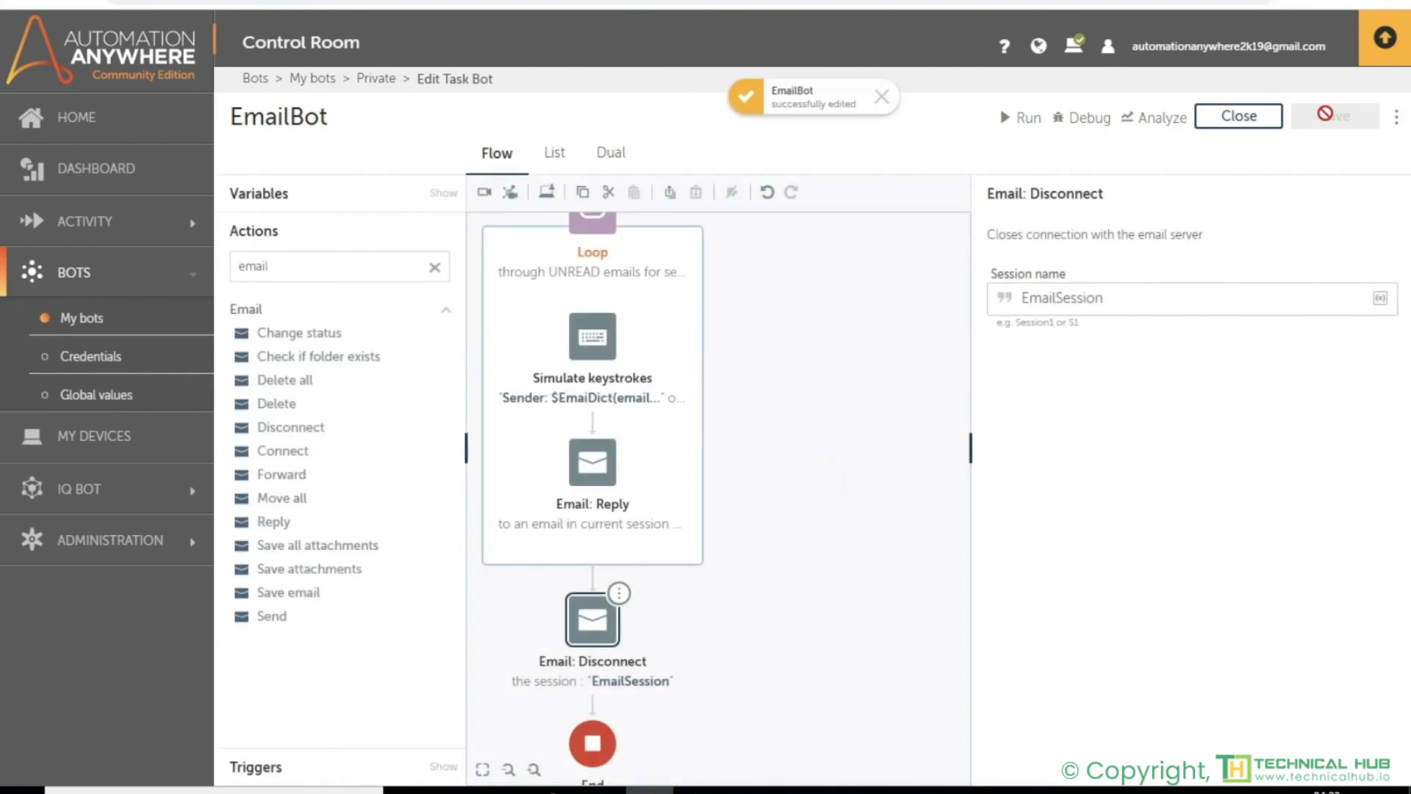
- Run EmailBot and dismiss the run result dialog once it has finished
{"action": "left_click", "coordinate": [1023, 119]}
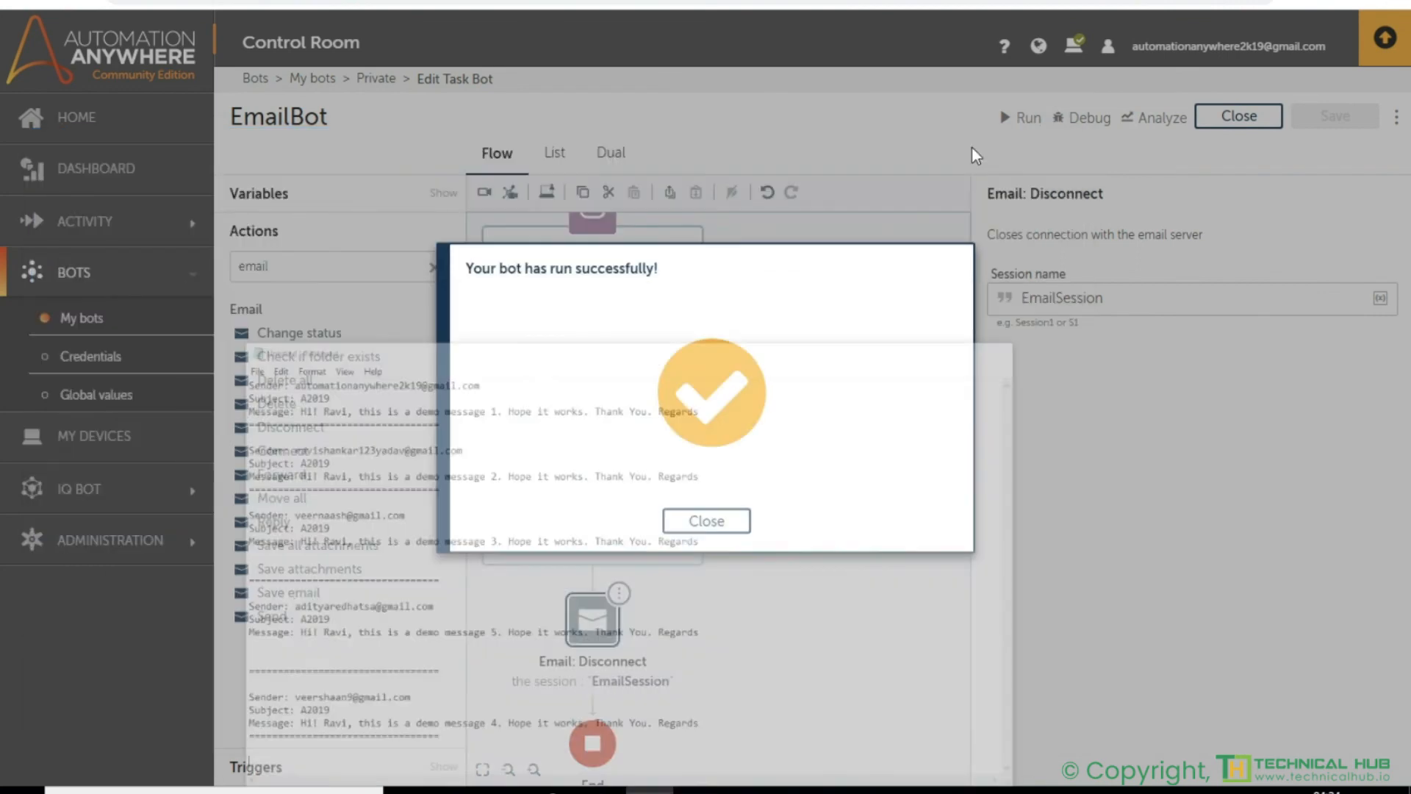
{"action": "left_click", "coordinate": [706, 520]}
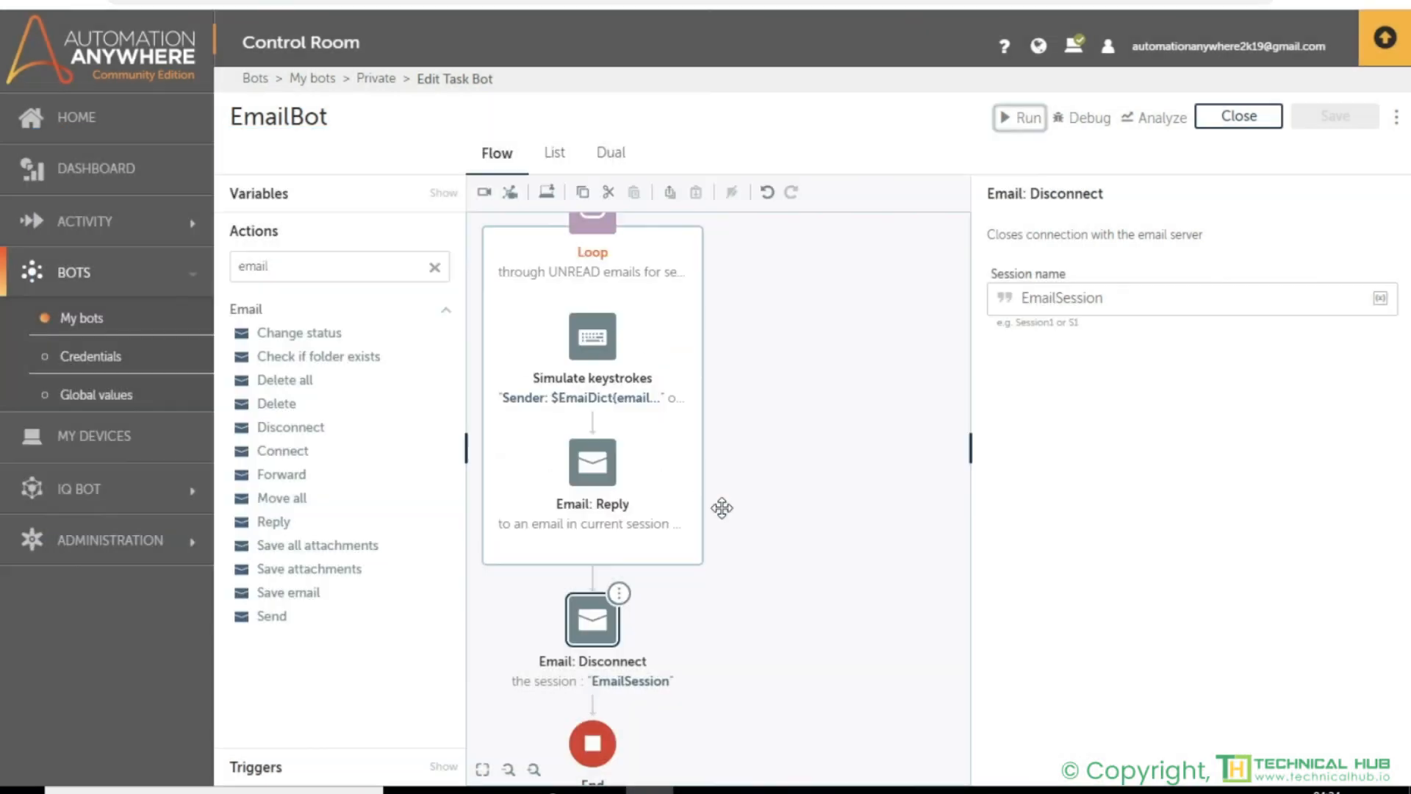